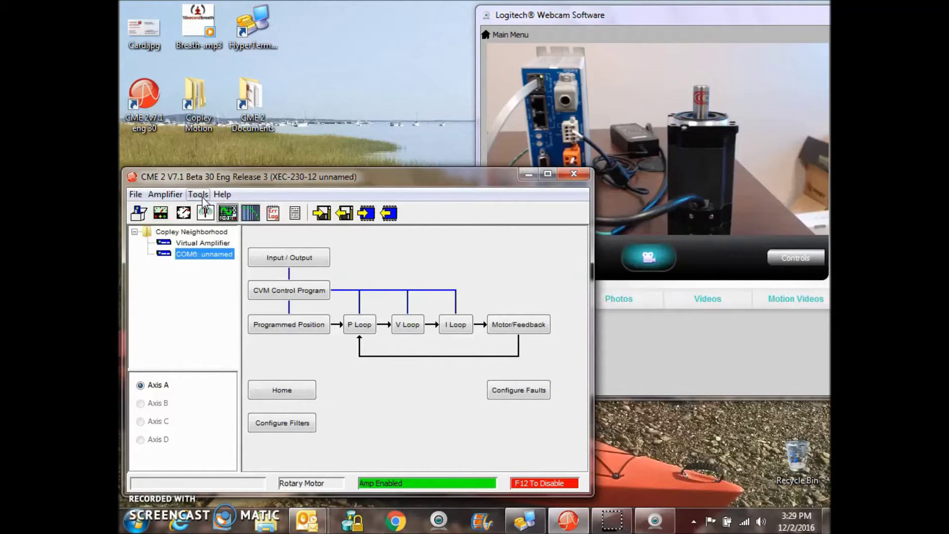
- Start the Communications Wizard without saving, choose Serial Ports, and remove then re-add COM6
{"action": "left_click", "coordinate": [199, 195]}
{"action": "left_click", "coordinate": [212, 211]}
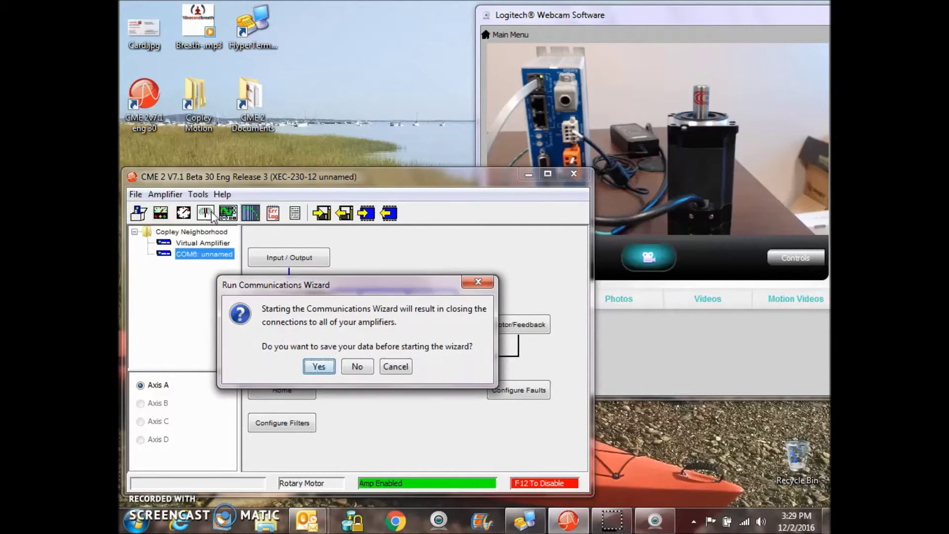
{"action": "left_click", "coordinate": [359, 366]}
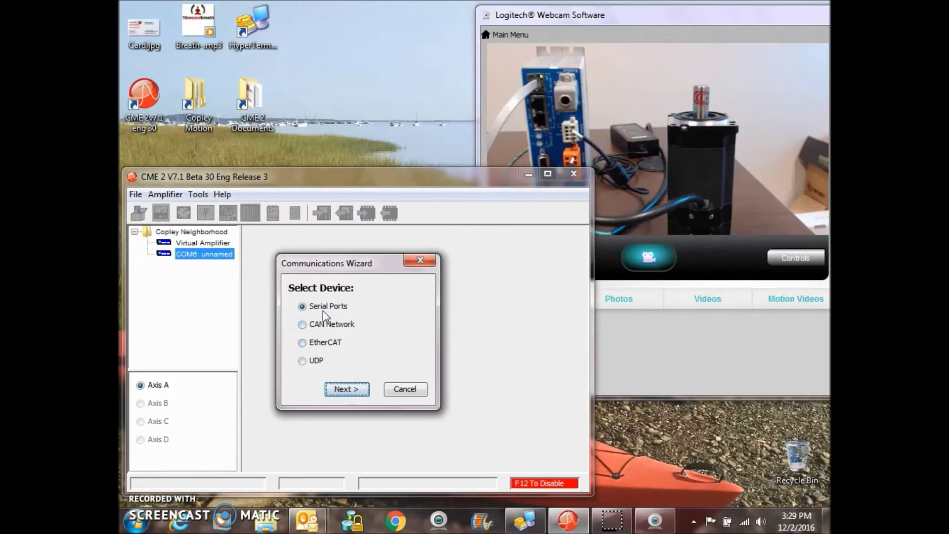
{"action": "left_click", "coordinate": [343, 393]}
{"action": "left_click", "coordinate": [492, 388]}
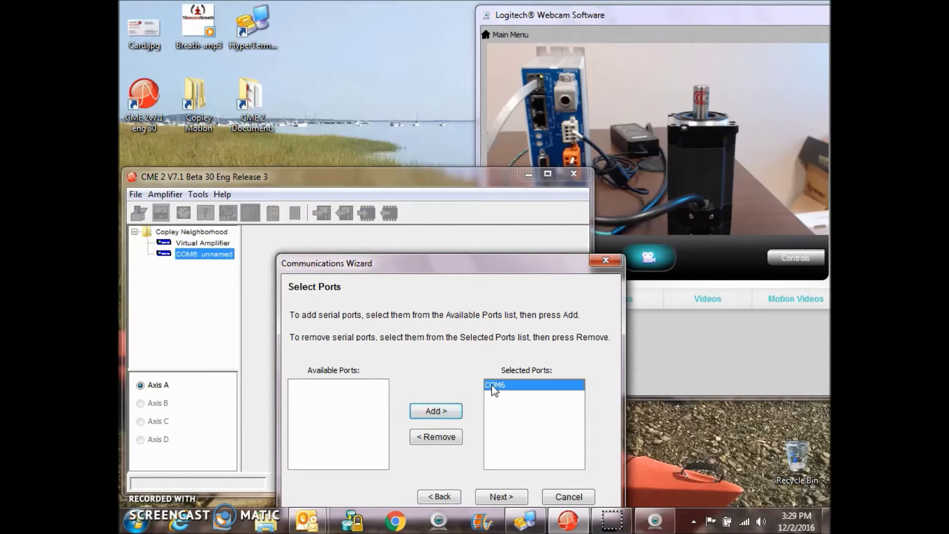
{"action": "left_click", "coordinate": [431, 437]}
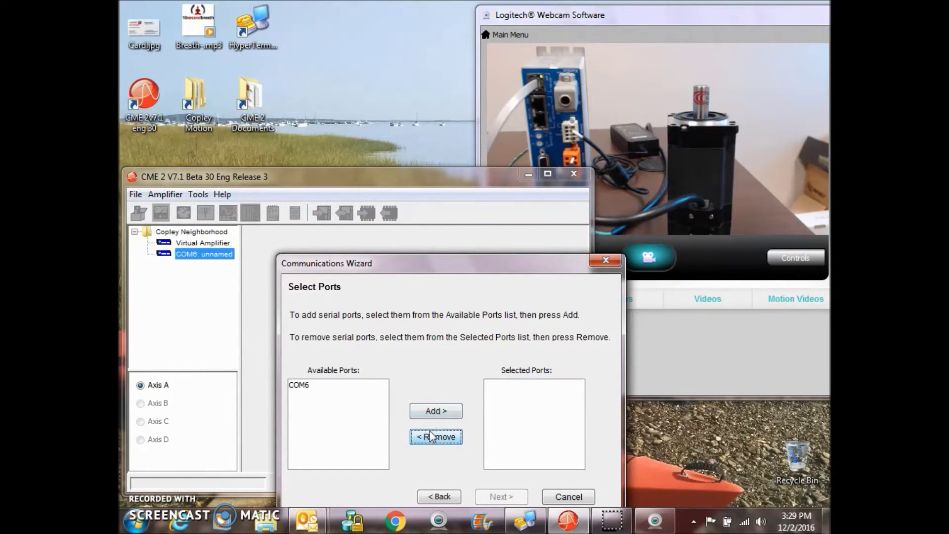
{"action": "left_click", "coordinate": [303, 386]}
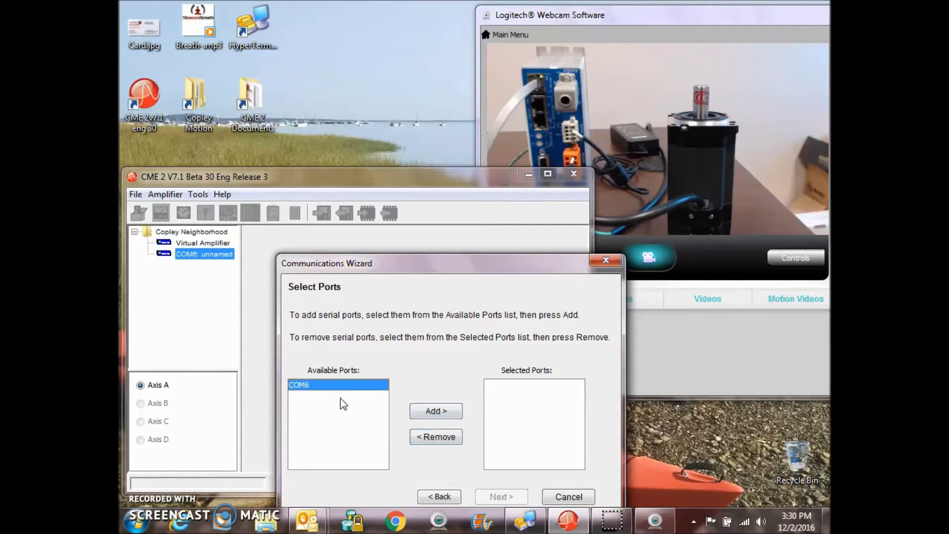
{"action": "left_click", "coordinate": [435, 411]}
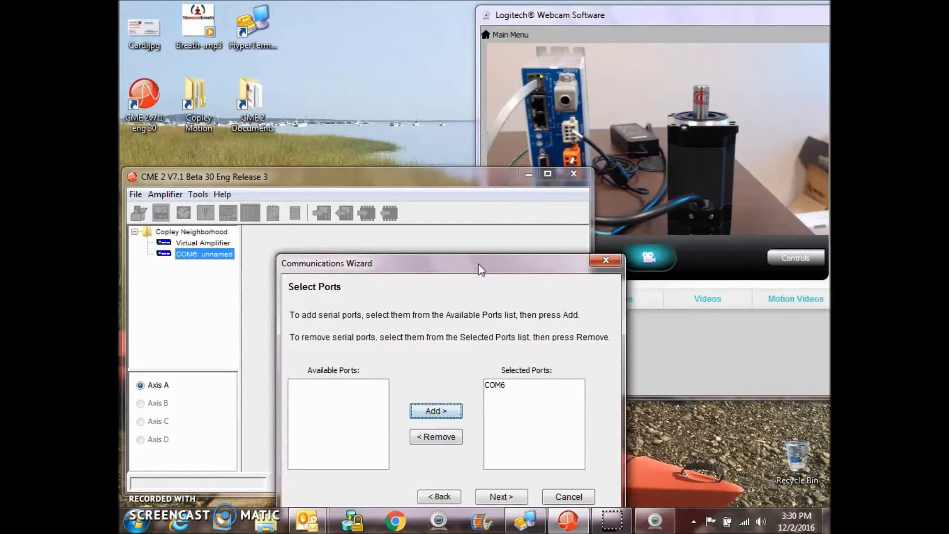
- Set the serial baud rate to 115200 and finish the wizard to reconnect to the drive
{"action": "left_click_drag", "start_coordinate": [480, 270], "coordinate": [473, 177]}
{"action": "left_click", "coordinate": [497, 406]}
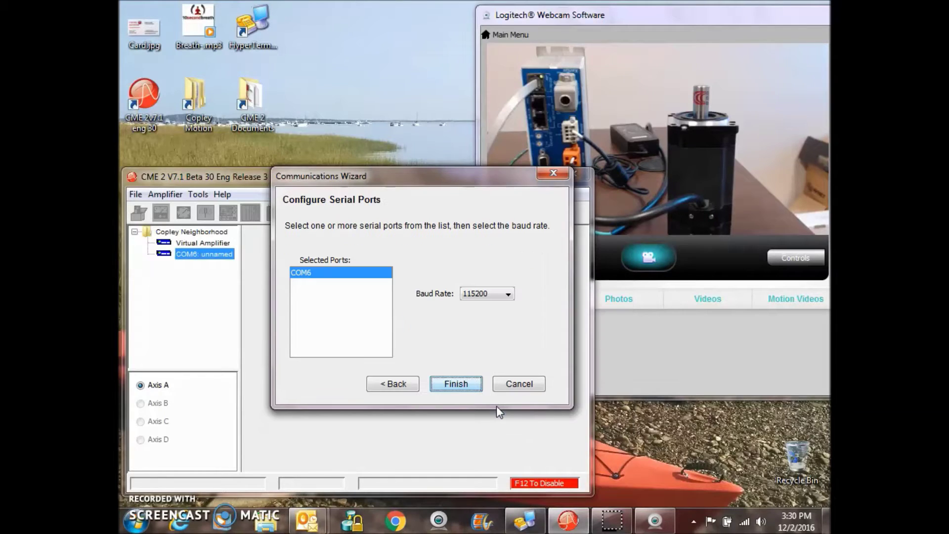
{"action": "left_click", "coordinate": [496, 295]}
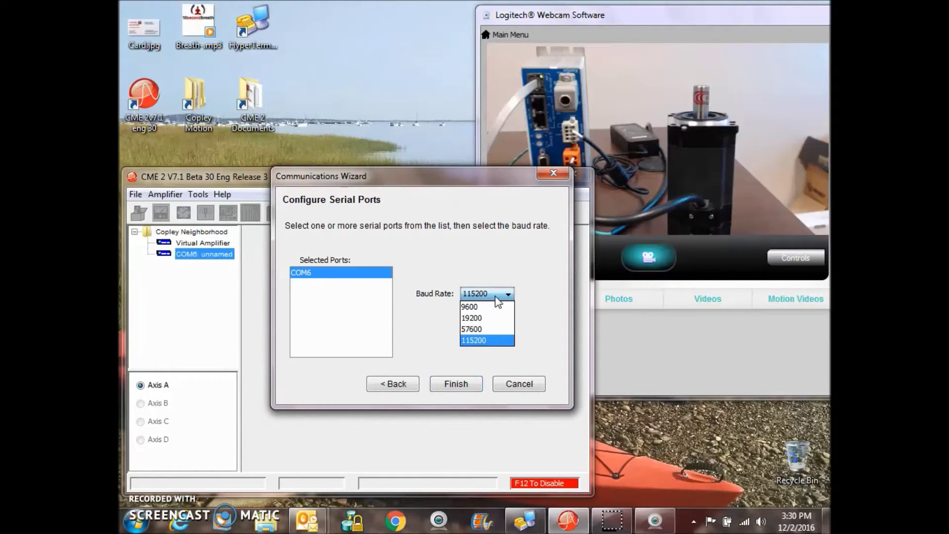
{"action": "left_click", "coordinate": [489, 341]}
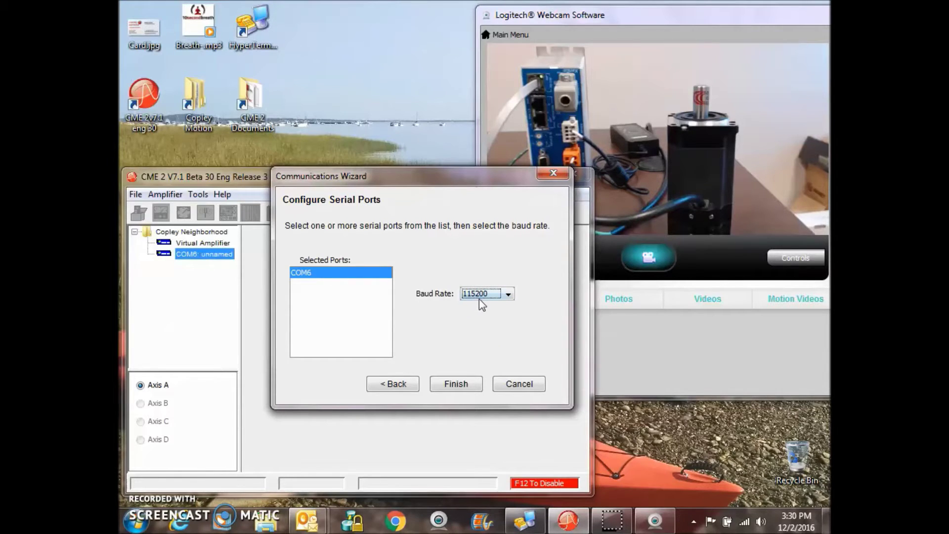
{"action": "left_click", "coordinate": [462, 384]}
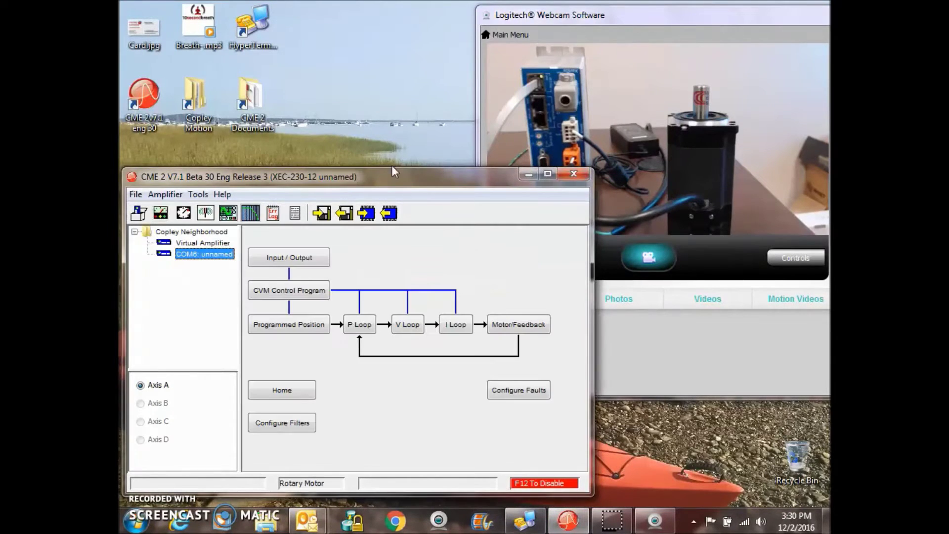
- Open the drive's Control Panel and arrange it alongside the CME 2 main window
{"action": "left_click_drag", "start_coordinate": [392, 178], "coordinate": [423, 163]}
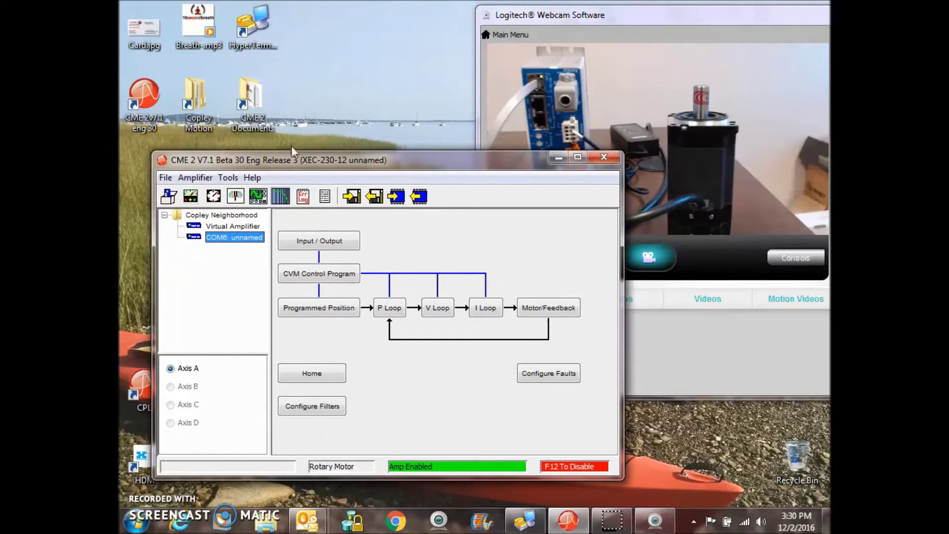
{"action": "left_click", "coordinate": [190, 196]}
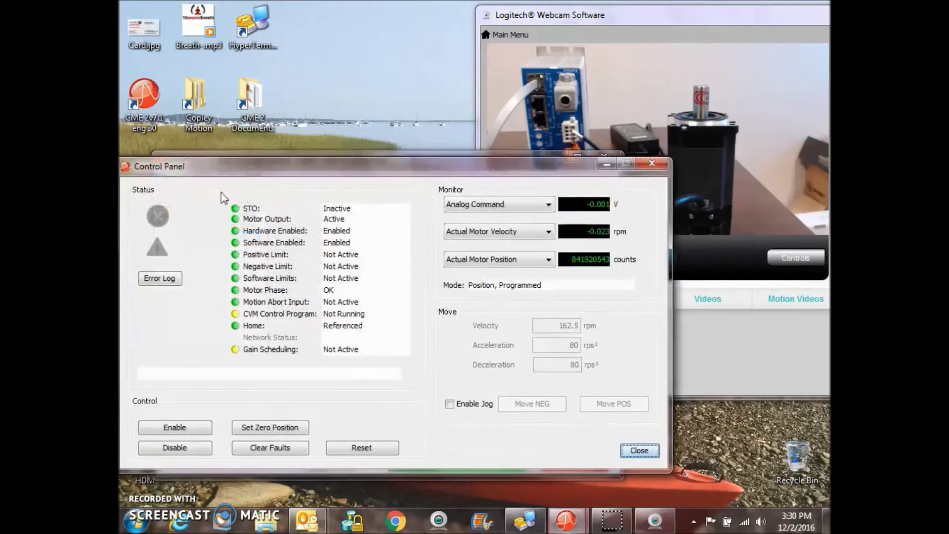
{"action": "left_click_drag", "start_coordinate": [314, 168], "coordinate": [208, 216]}
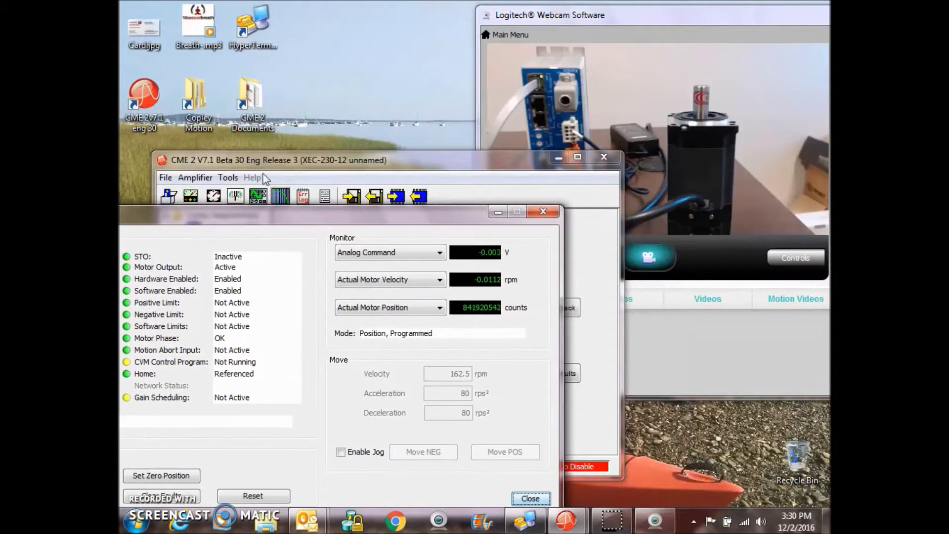
{"action": "left_click_drag", "start_coordinate": [280, 166], "coordinate": [290, 146]}
{"action": "left_click", "coordinate": [146, 220]}
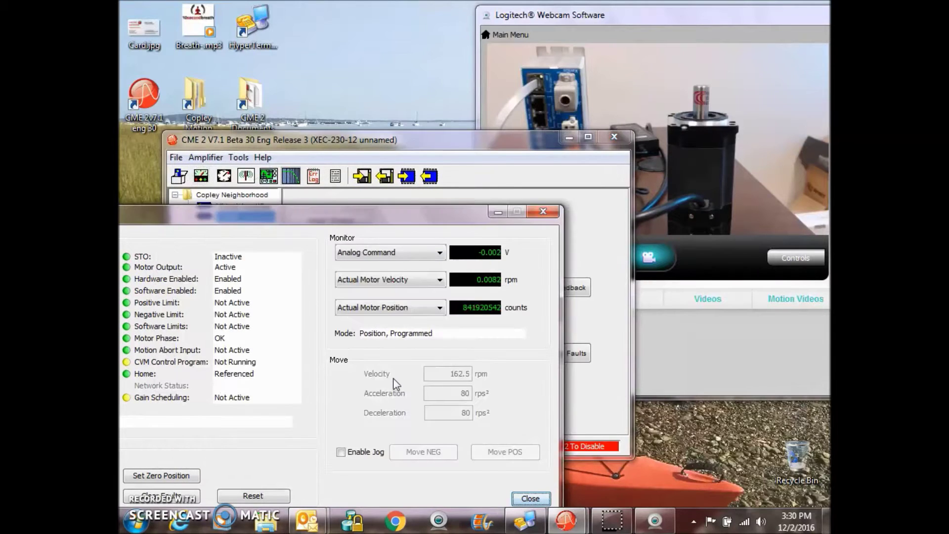
- Enable jogging and jog the motor positive, then negative, raising position to 847215612
{"action": "left_click", "coordinate": [341, 451]}
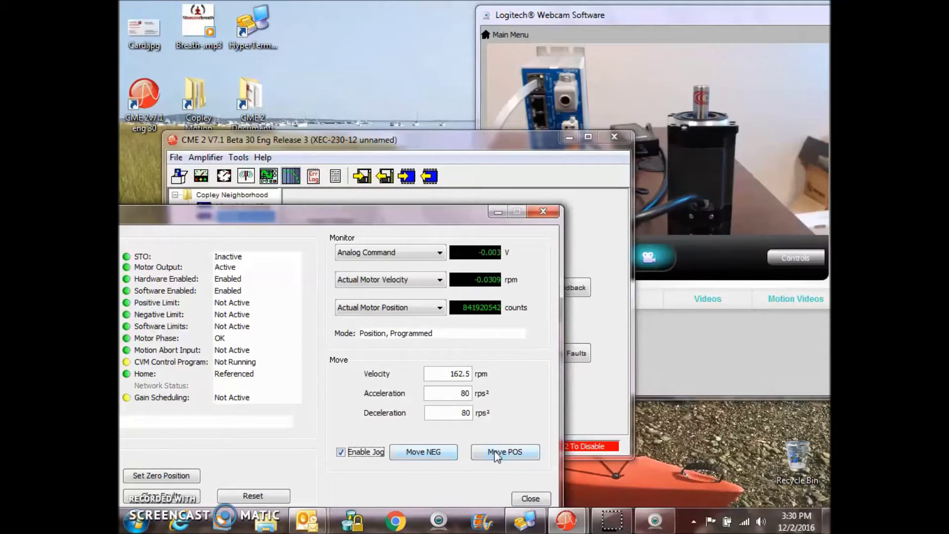
{"action": "left_click", "coordinate": [497, 455]}
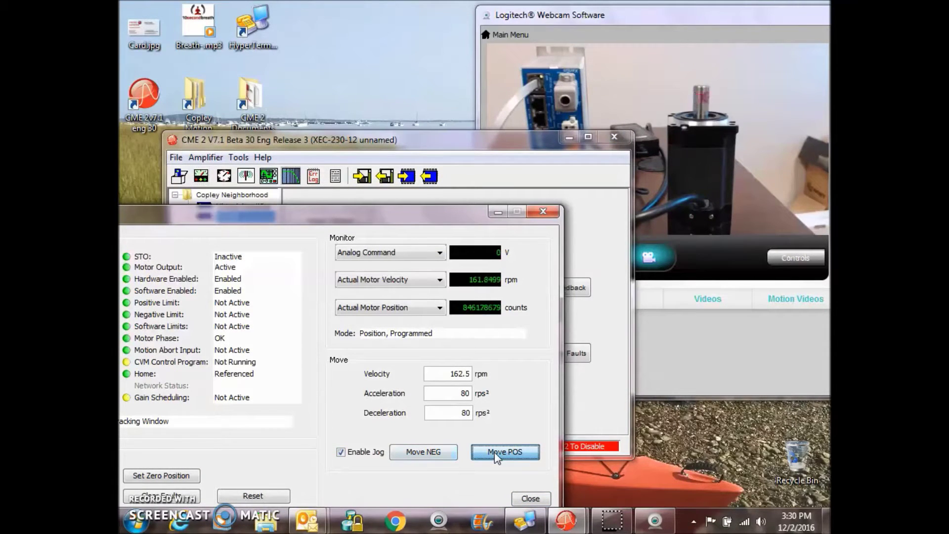
{"action": "left_click", "coordinate": [448, 451]}
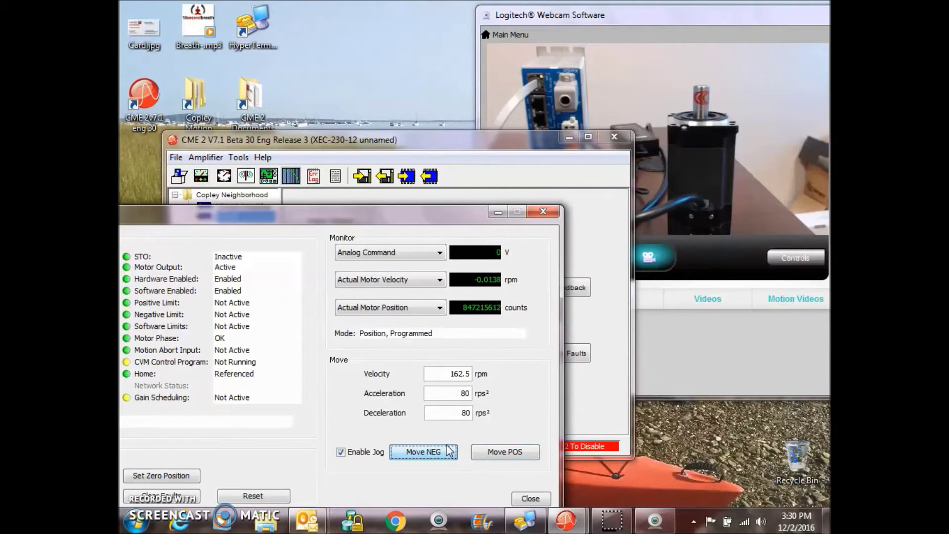
{"action": "left_click", "coordinate": [481, 192]}
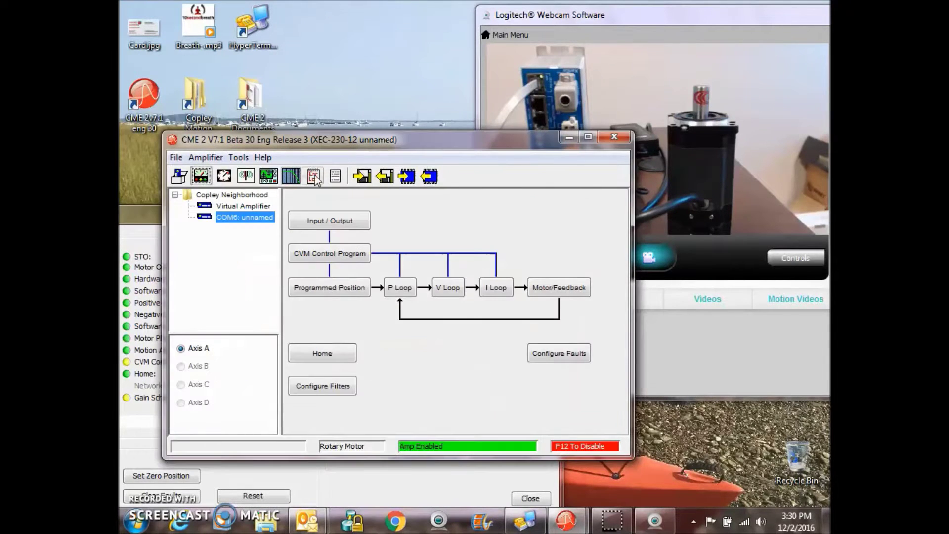
- Open the oscilloscope and capture a trace of the default profile move
{"action": "left_click", "coordinate": [268, 175]}
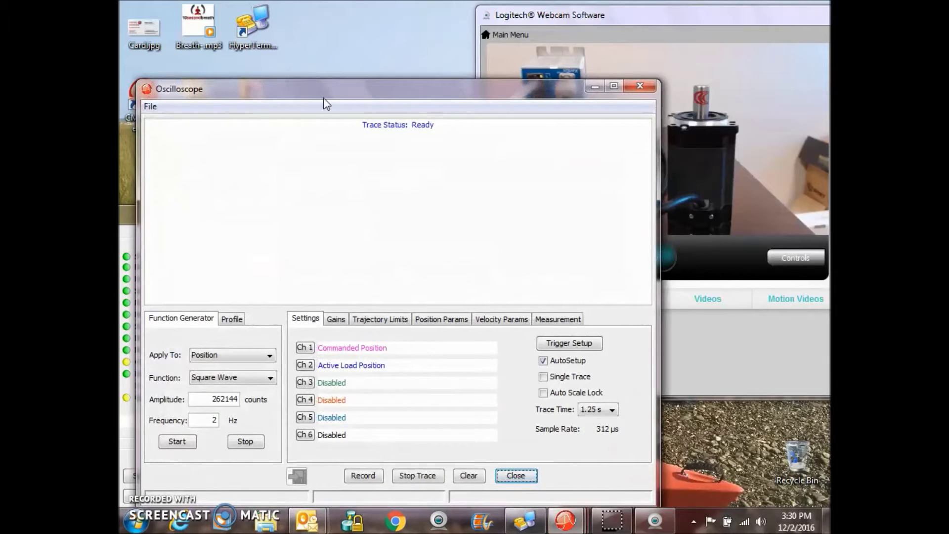
{"action": "left_click_drag", "start_coordinate": [324, 99], "coordinate": [382, 67]}
{"action": "left_click", "coordinate": [289, 290]}
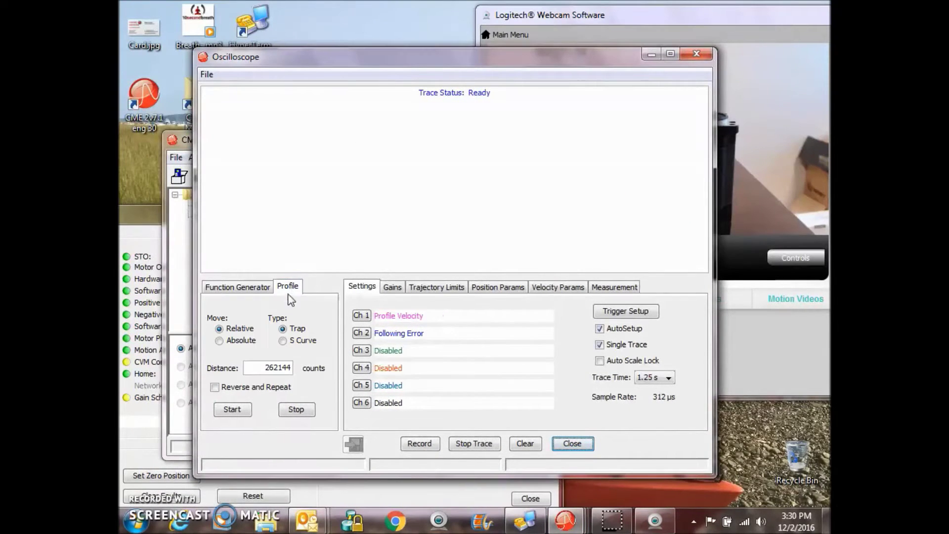
{"action": "left_click", "coordinate": [233, 411]}
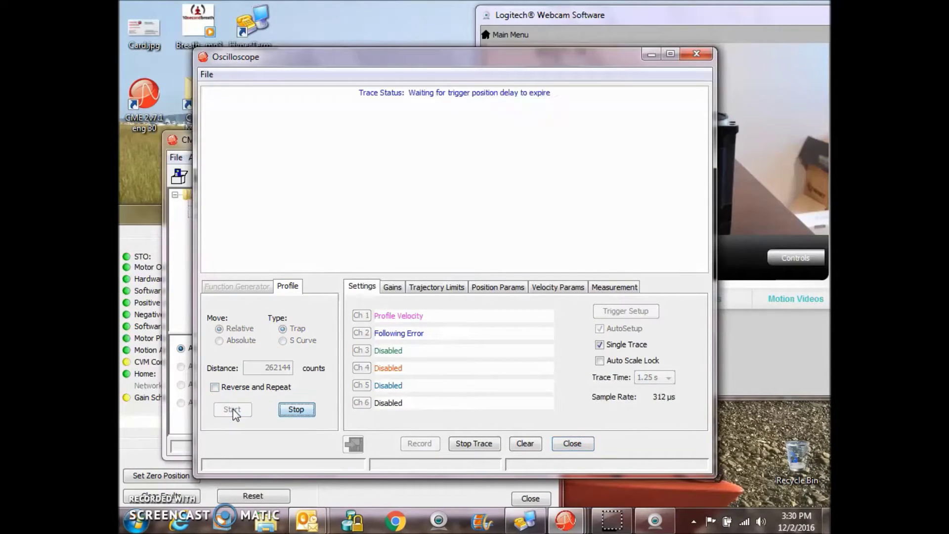
{"action": "mouse_move", "coordinate": [514, 61]}
{"action": "left_mouse_down"}
{"action": "mouse_move", "coordinate": [438, 53]}
{"action": "mouse_move", "coordinate": [454, 49]}
{"action": "left_mouse_up"}
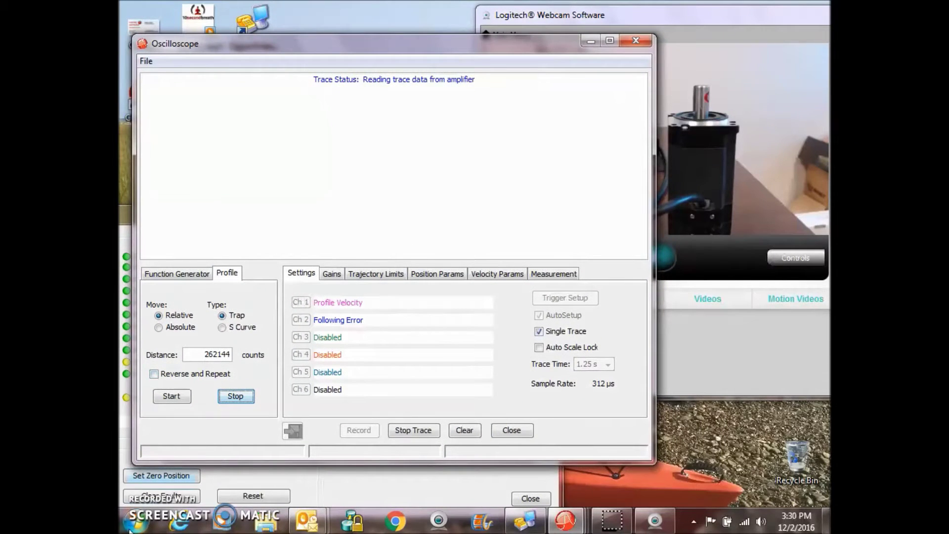
- Run a traced 1048576-count profile move, then change Distance to 10485760
{"action": "left_click_drag", "start_coordinate": [203, 354], "coordinate": [255, 355]}
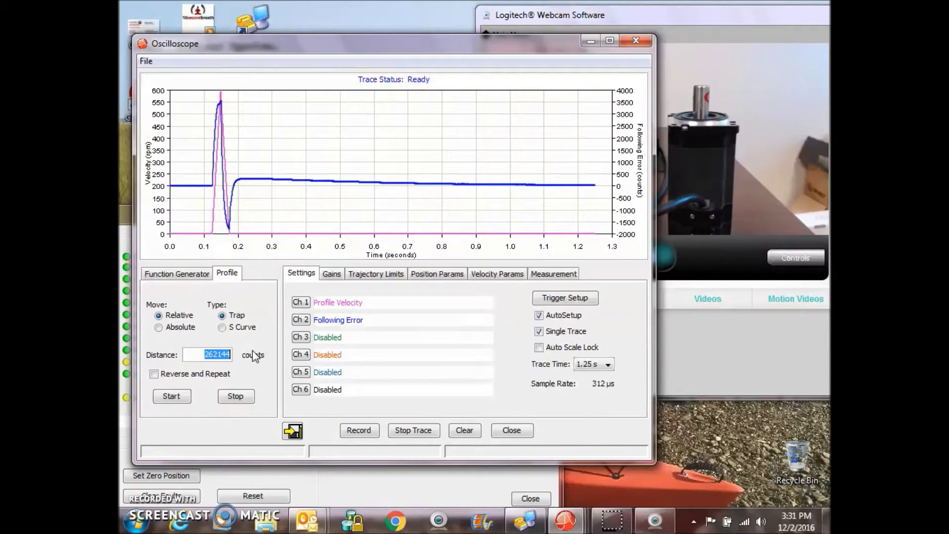
{"action": "type", "text": "1048576"}
{"action": "left_click", "coordinate": [168, 398]}
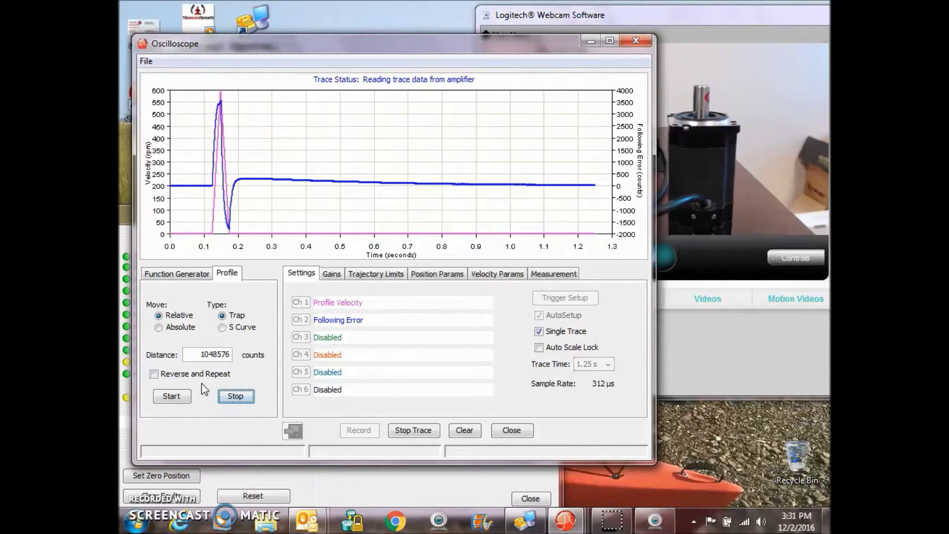
{"action": "left_click", "coordinate": [231, 354]}
{"action": "type", "text": "0"}
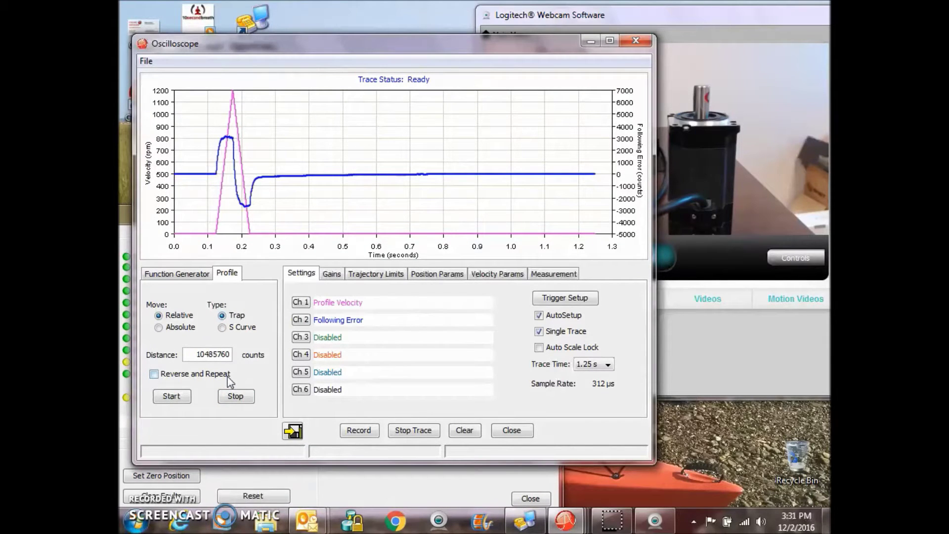
- Set trajectory limits: maximum velocity 1000, acceleration 100, deceleration 1
{"action": "left_click", "coordinate": [375, 275]}
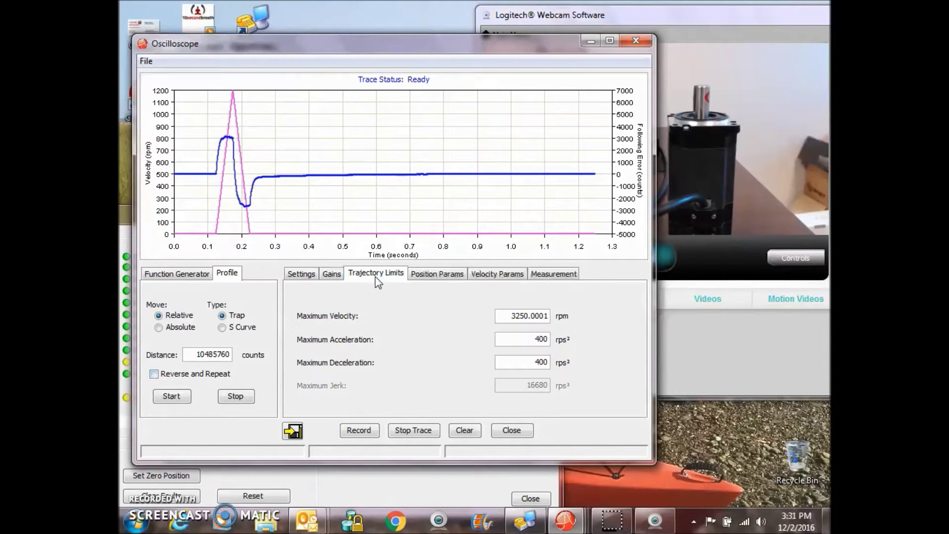
{"action": "left_click_drag", "start_coordinate": [508, 317], "coordinate": [567, 326]}
{"action": "type", "text": "1000"}
{"action": "left_click_drag", "start_coordinate": [525, 335], "coordinate": [568, 345]}
{"action": "type", "text": "100"}
{"action": "left_click_drag", "start_coordinate": [530, 360], "coordinate": [569, 367]}
{"action": "type", "text": "1"}
- Capture a trace of the 10485760-count trapezoidal move and move the scope aside
{"action": "left_click", "coordinate": [301, 276]}
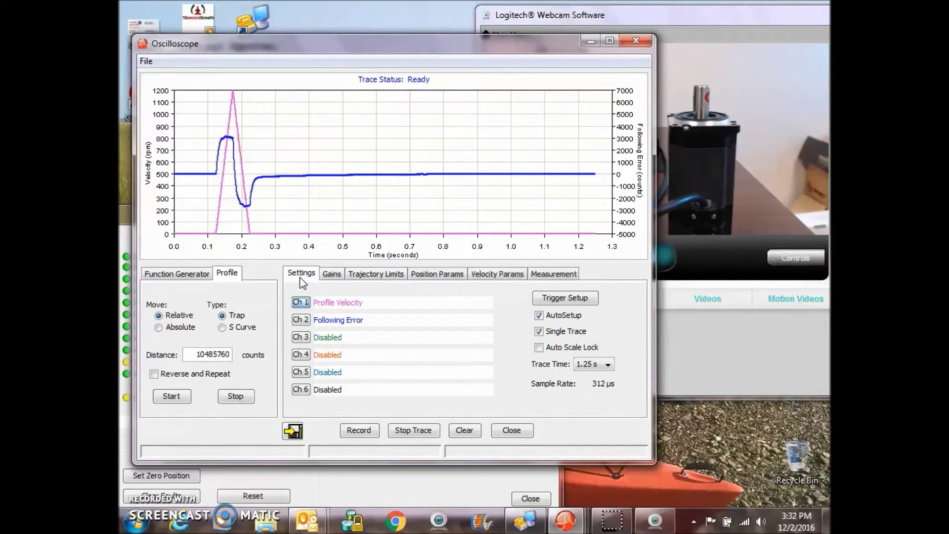
{"action": "left_click", "coordinate": [181, 399]}
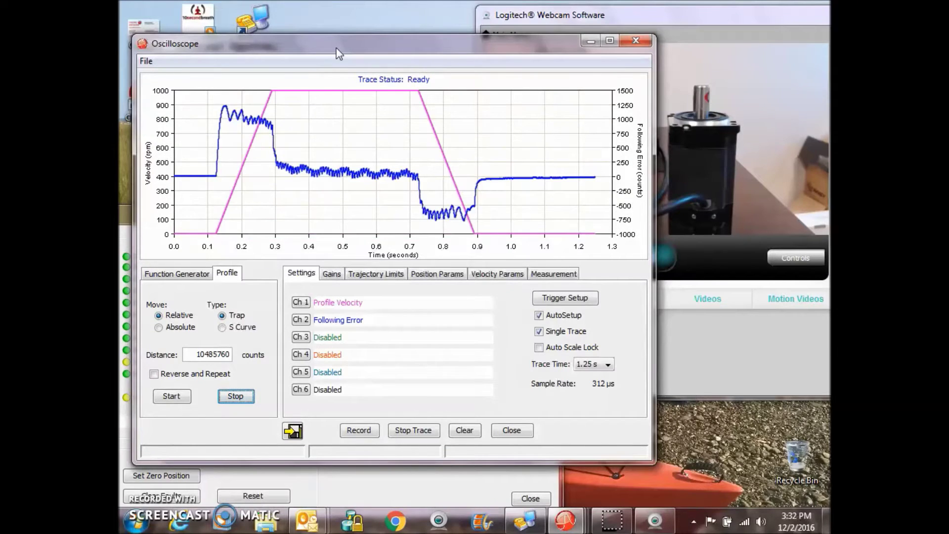
{"action": "left_click_drag", "start_coordinate": [338, 53], "coordinate": [807, 258]}
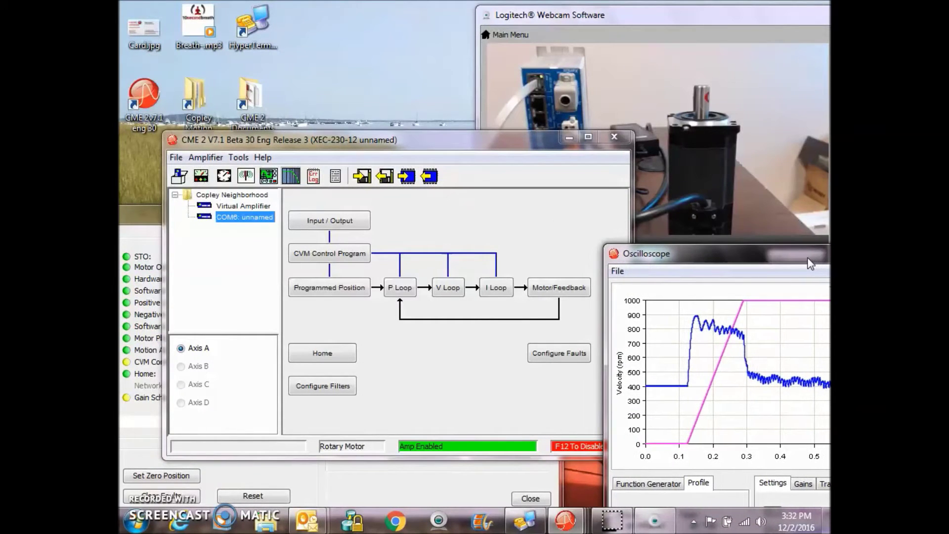
- Open the ASCII Command Line and send 't 1' to the drive
{"action": "left_click", "coordinate": [464, 144]}
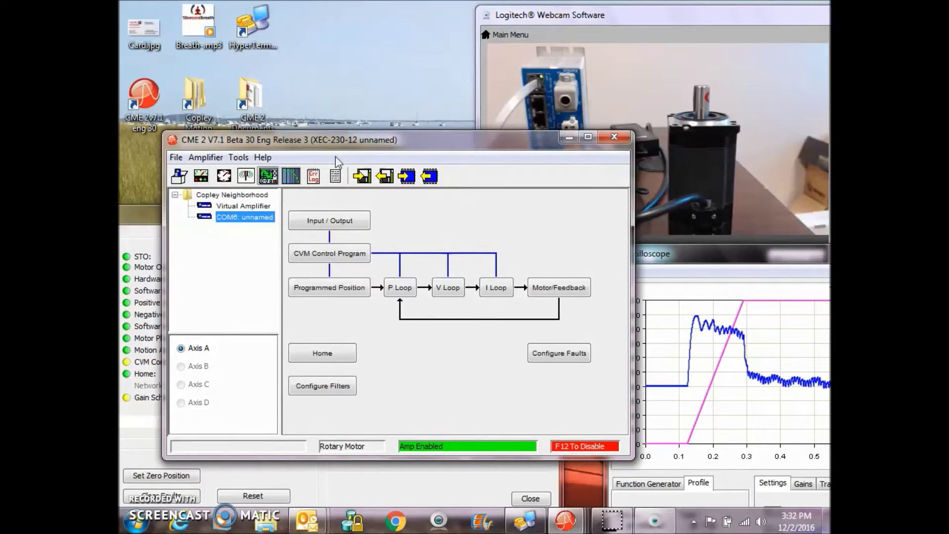
{"action": "left_click", "coordinate": [238, 157]}
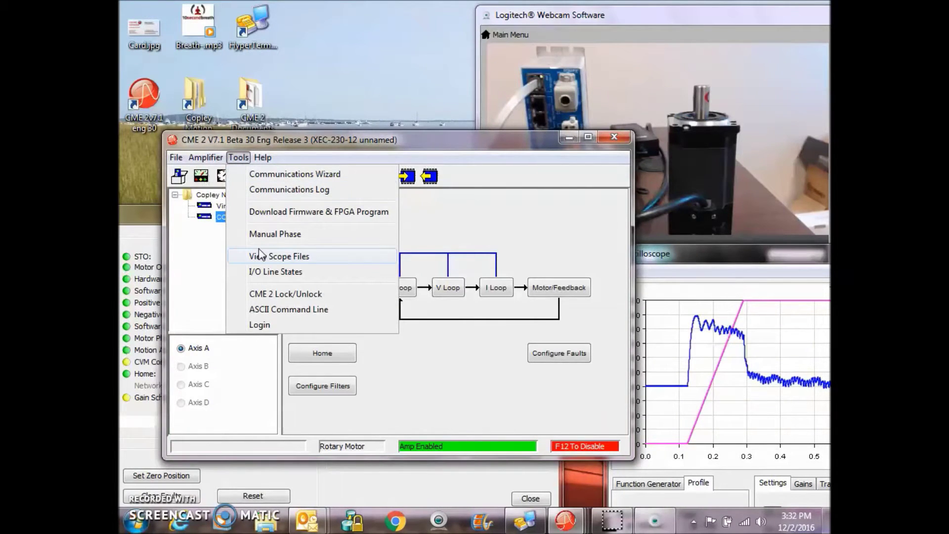
{"action": "left_click", "coordinate": [270, 310]}
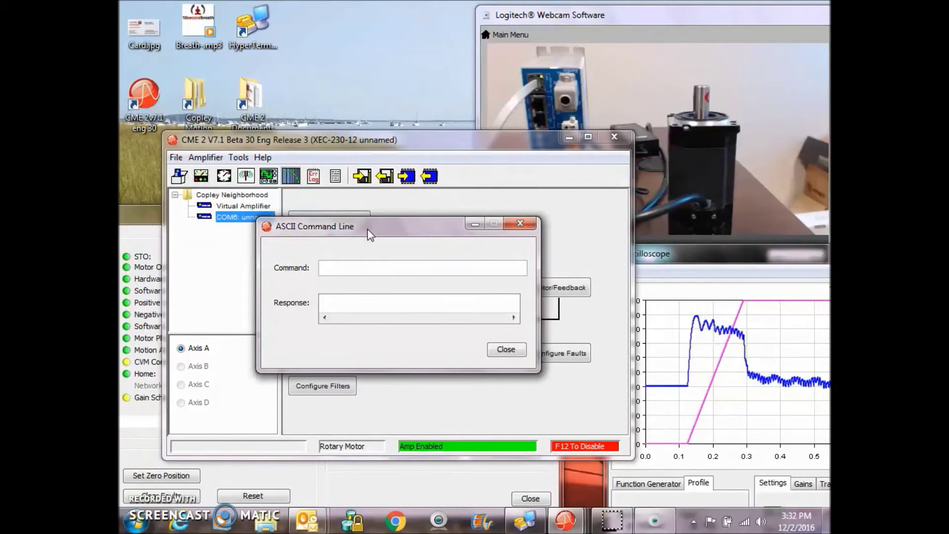
{"action": "left_click_drag", "start_coordinate": [366, 228], "coordinate": [438, 357]}
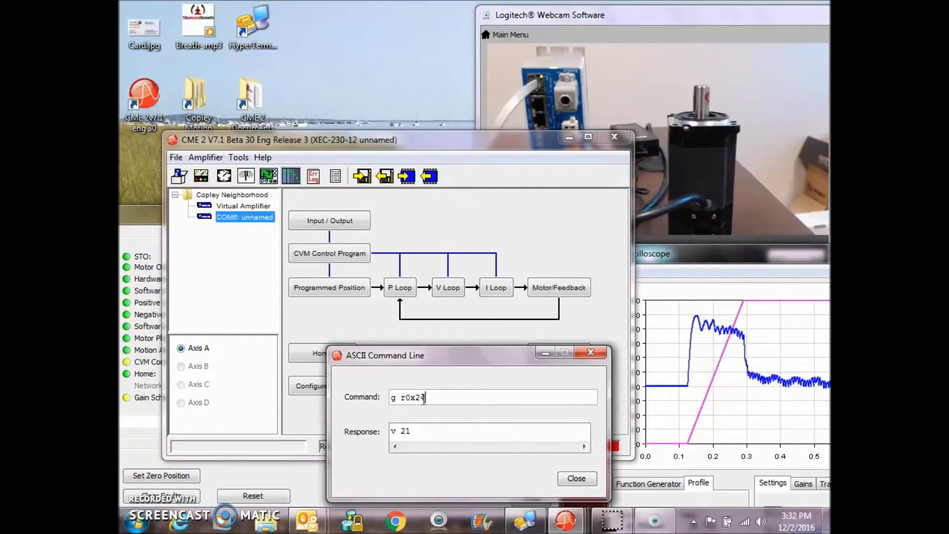
{"action": "key", "text": "BackSpace"}
{"action": "key", "text": "BackSpace"}
{"action": "key", "text": "BackSpace"}
{"action": "key", "text": "BackSpace"}
{"action": "key", "text": "BackSpace"}
{"action": "key", "text": "BackSpace"}
{"action": "key", "text": "BackSpace"}
{"action": "type", "text": "t 1"}
{"action": "key", "text": "Return"}
- Open the Help menu's All Documents list of PDF manuals
{"action": "left_click", "coordinate": [239, 158]}
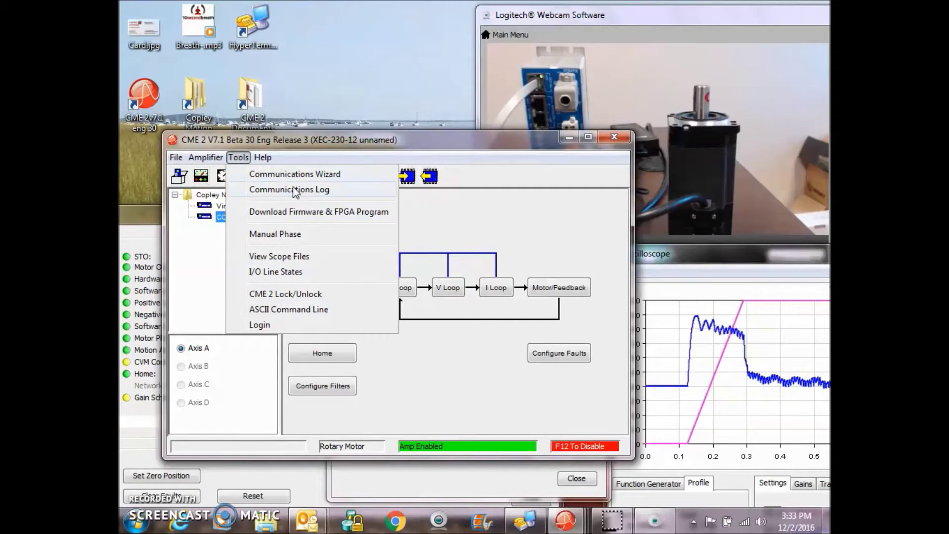
{"action": "mouse_move", "coordinate": [262, 157]}
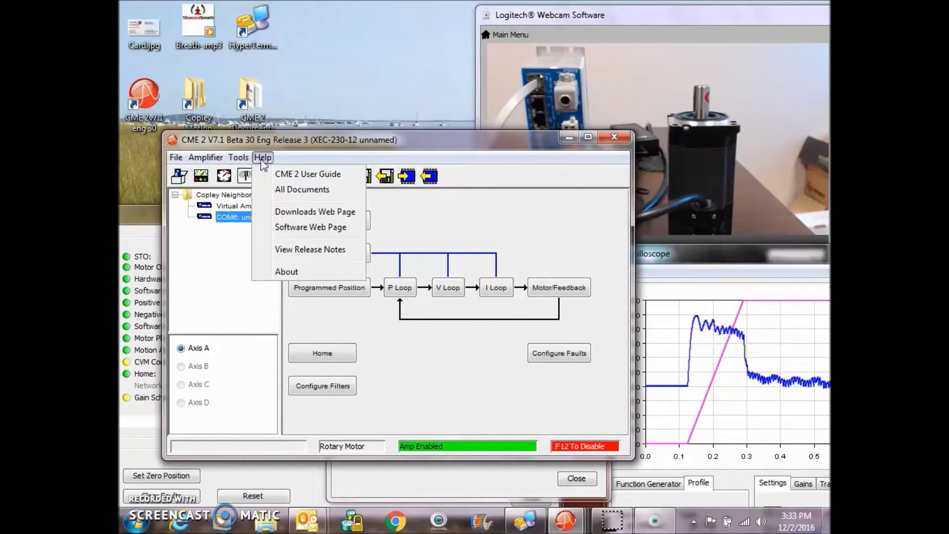
{"action": "left_click", "coordinate": [277, 191]}
- Open ASCII_ProgrammersGuide.pdf at 3.4 Position Mode and scroll to the page 28 Parameters table
{"action": "double_click", "coordinate": [302, 210]}
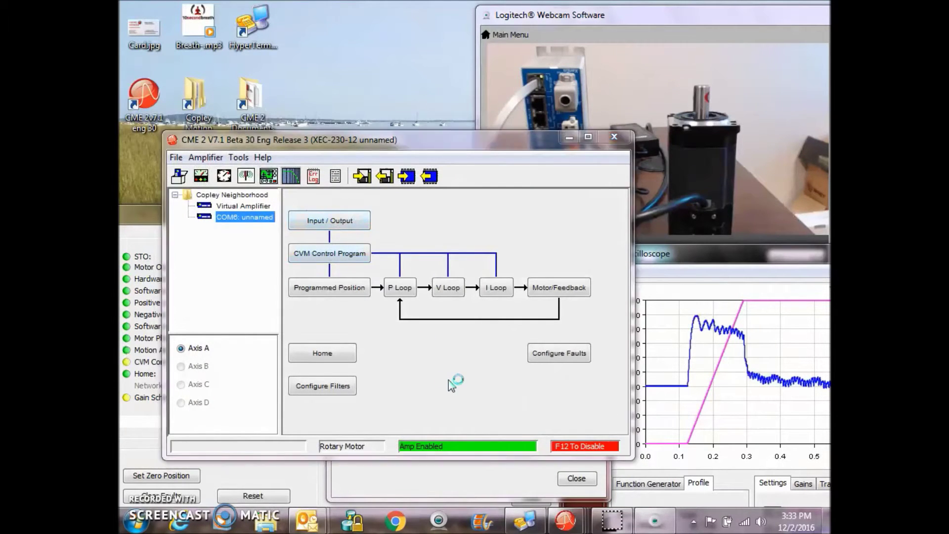
{"action": "scroll", "coordinate": [310, 182], "scroll_direction": "down", "scroll_amount": 5}
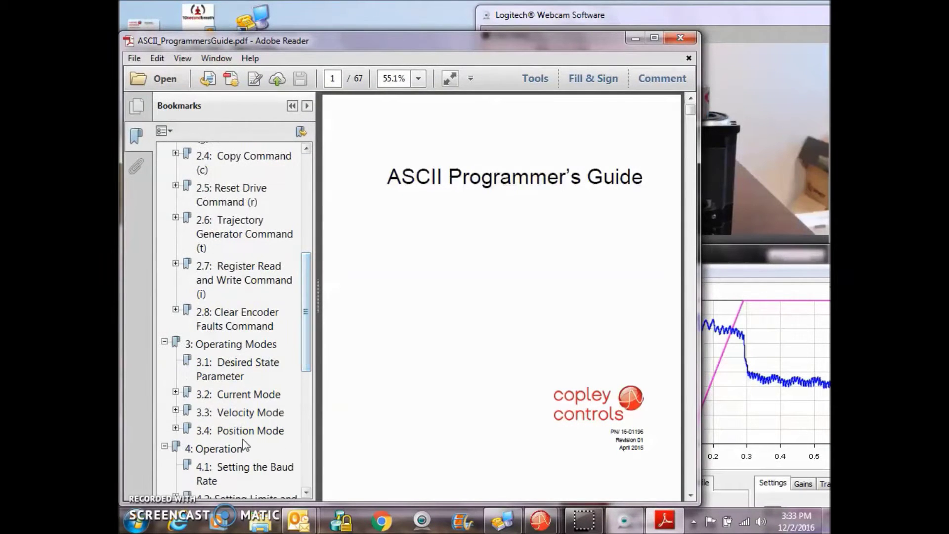
{"action": "left_click", "coordinate": [236, 431]}
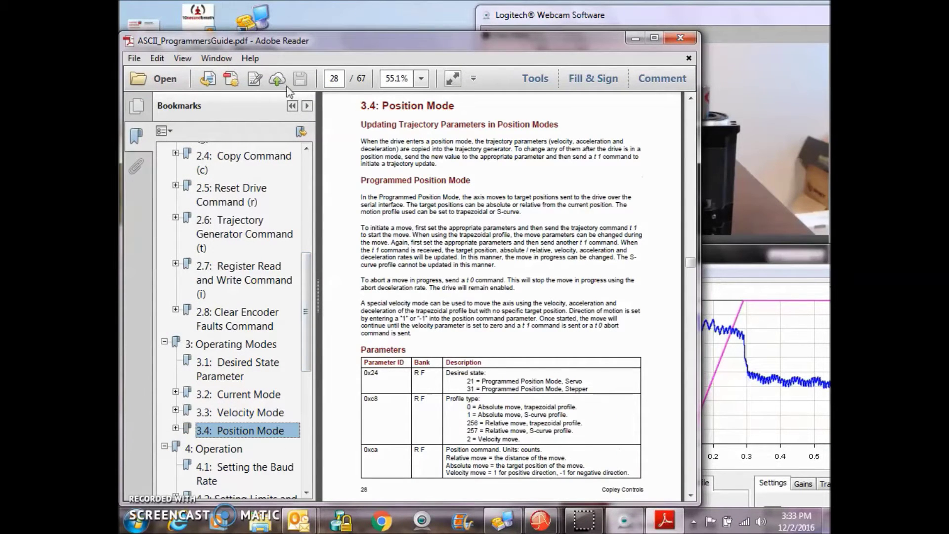
{"action": "left_click", "coordinate": [292, 105]}
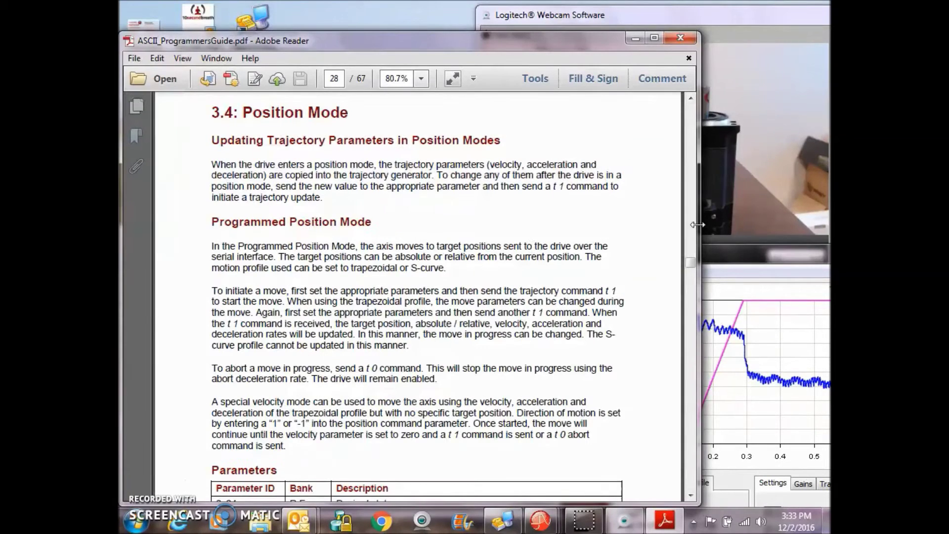
{"action": "left_click", "coordinate": [689, 265]}
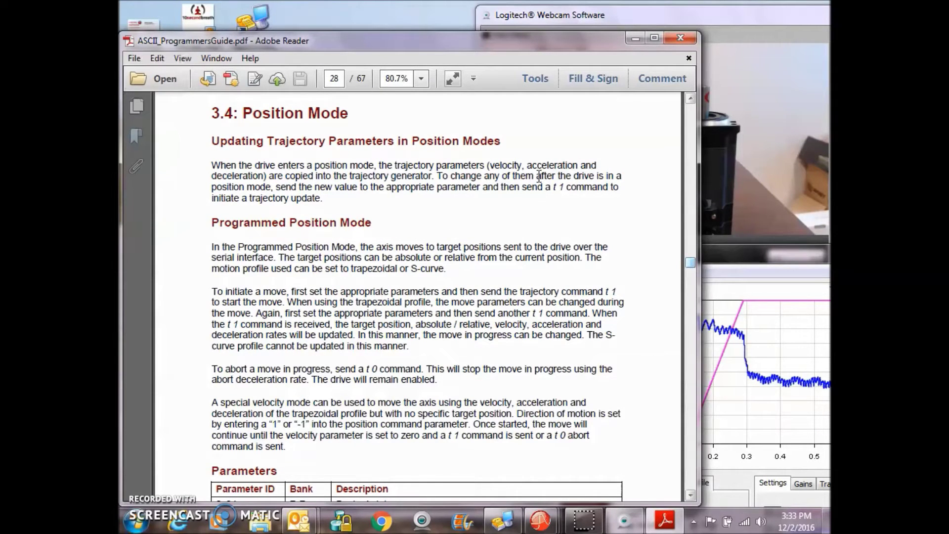
{"action": "scroll", "coordinate": [690, 268], "scroll_direction": "down", "scroll_amount": 4}
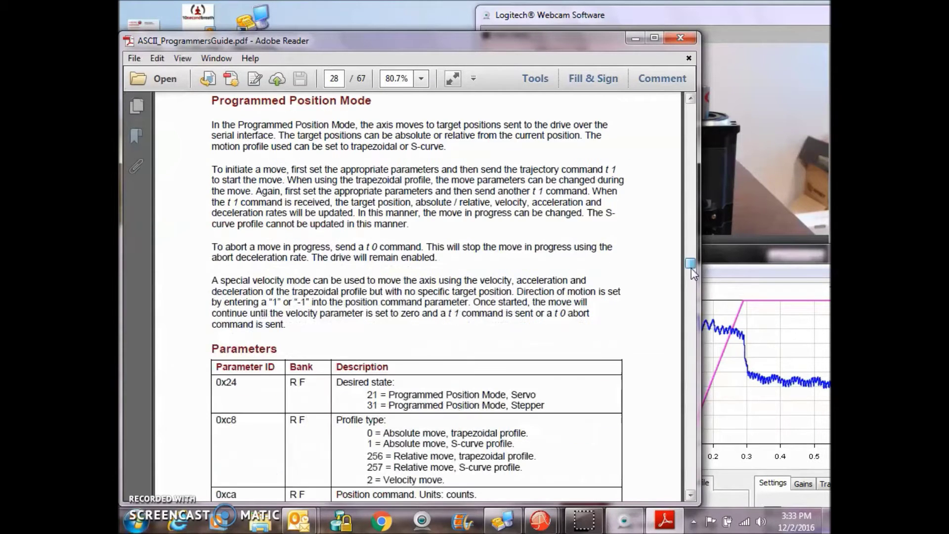
{"action": "scroll", "coordinate": [691, 268], "scroll_direction": "down", "scroll_amount": 3}
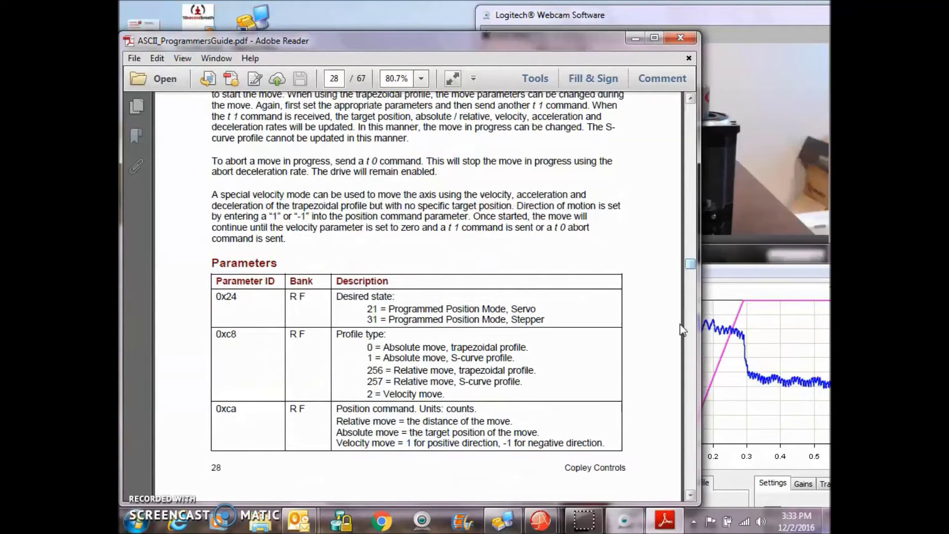
{"action": "left_click", "coordinate": [691, 495]}
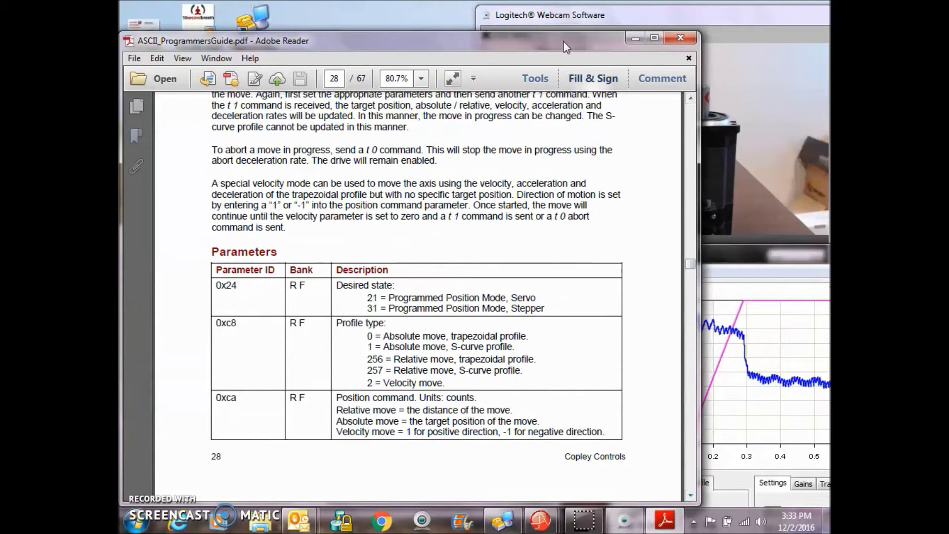
{"action": "left_click_drag", "start_coordinate": [566, 47], "coordinate": [472, 22]}
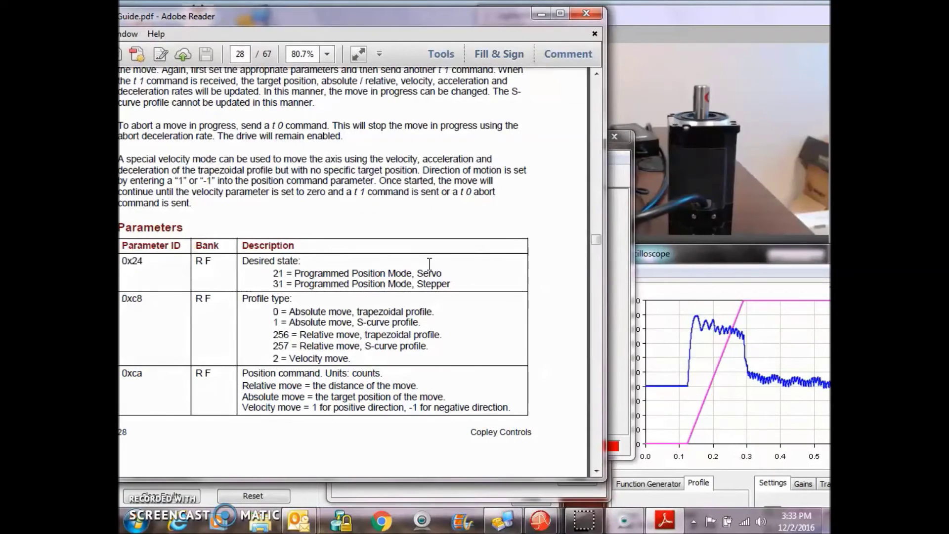
- Place the command line beside the guide and send 's r0x24 0' to disable the drive
{"action": "left_click", "coordinate": [423, 491]}
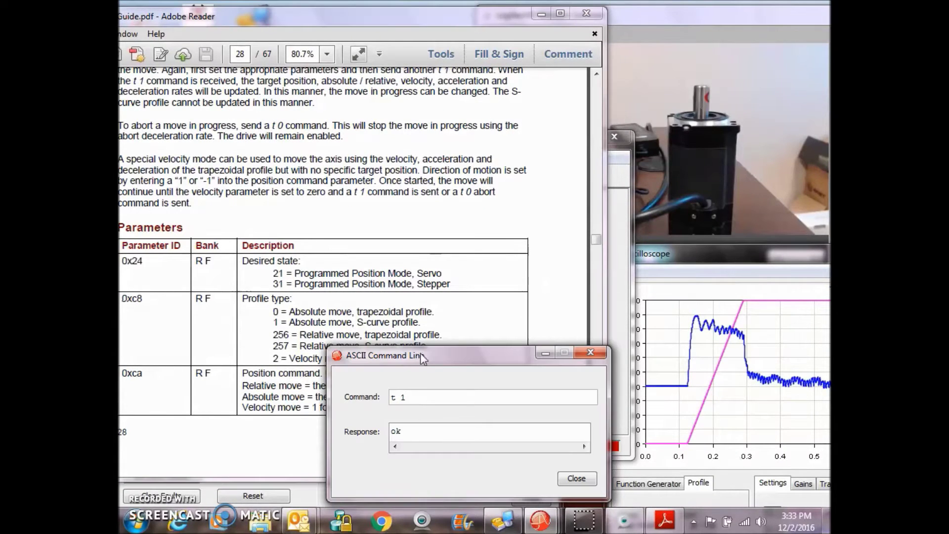
{"action": "left_click_drag", "start_coordinate": [422, 357], "coordinate": [646, 287]}
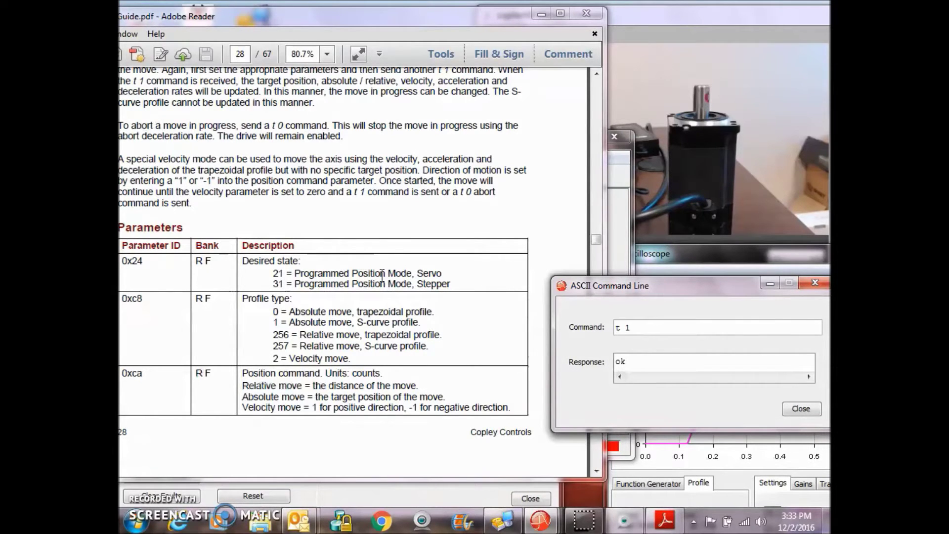
{"action": "left_click", "coordinate": [542, 14]}
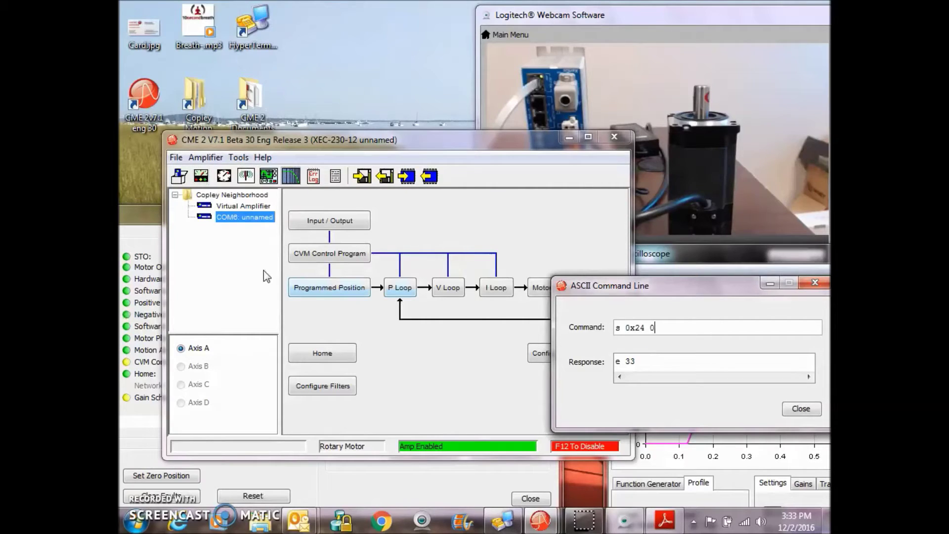
{"action": "left_click", "coordinate": [626, 328]}
{"action": "type", "text": "r"}
{"action": "left_click", "coordinate": [671, 329]}
{"action": "key", "text": "Return"}
- Bring up the control panel and send 's r0x24 21' for programmed position mode
{"action": "left_click", "coordinate": [144, 213]}
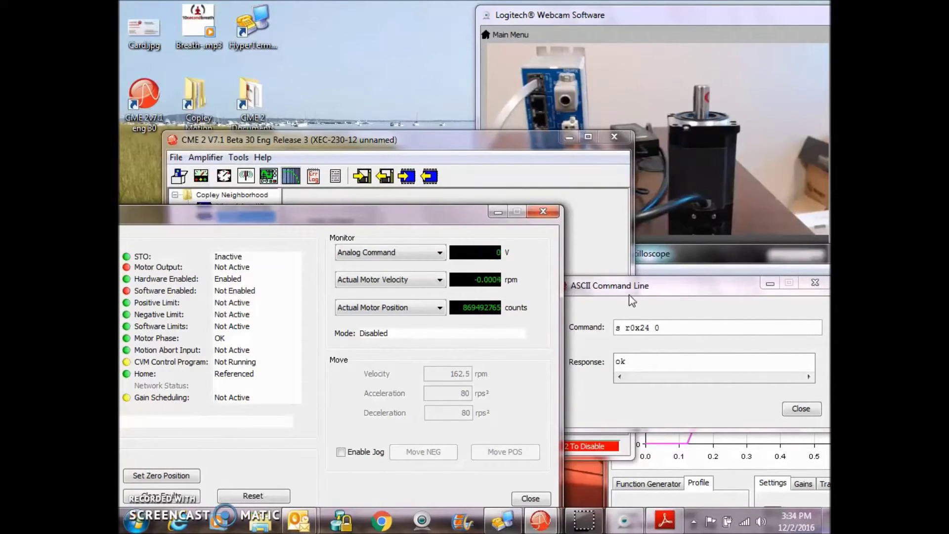
{"action": "left_click_drag", "start_coordinate": [632, 300], "coordinate": [650, 297]}
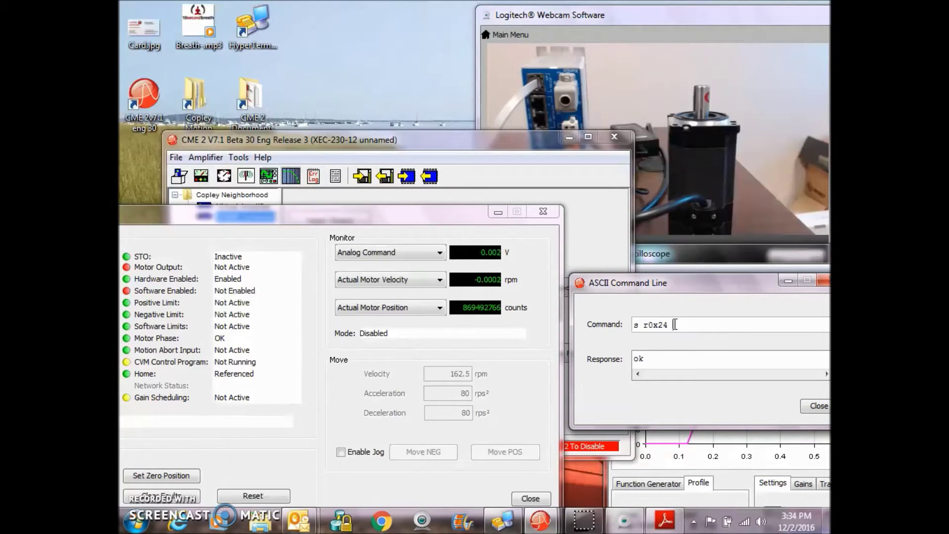
{"action": "type", "text": "21"}
{"action": "key", "text": "Return"}
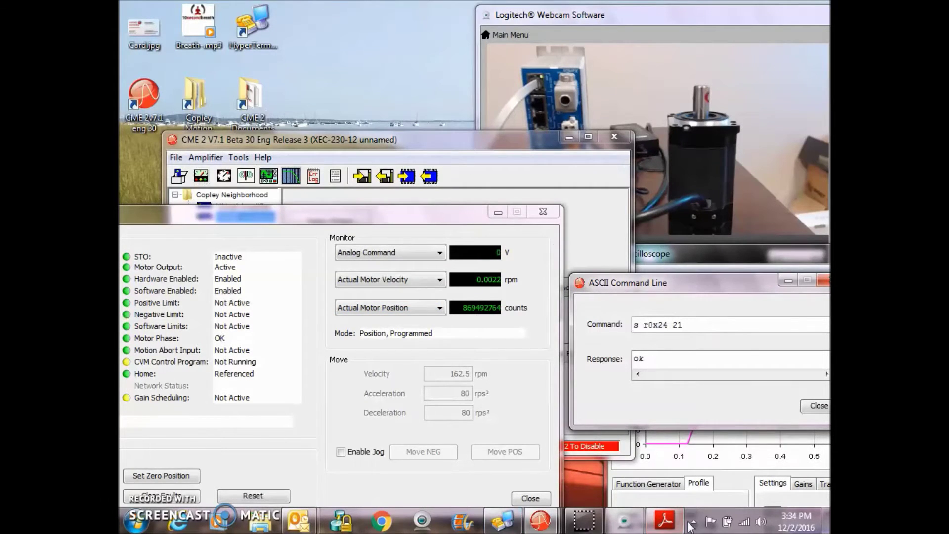
- Arrange the windows and send 'g r0xc8', reading profile type 256
{"action": "left_click", "coordinate": [665, 520]}
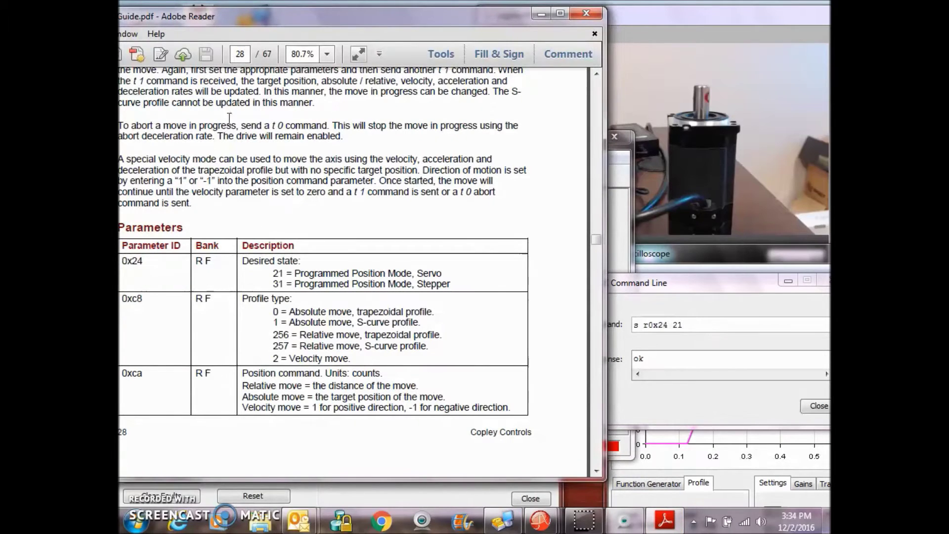
{"action": "left_click_drag", "start_coordinate": [244, 19], "coordinate": [272, 22]}
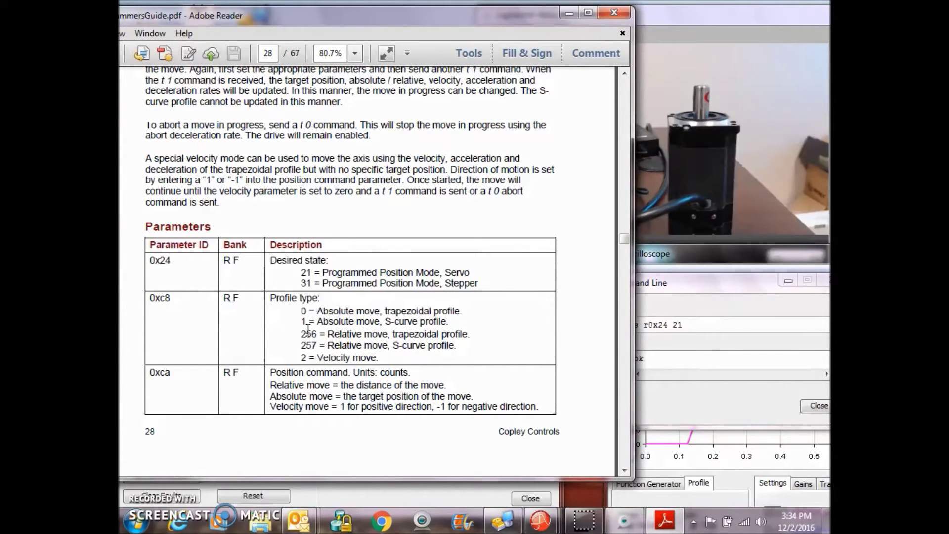
{"action": "left_click", "coordinate": [698, 262]}
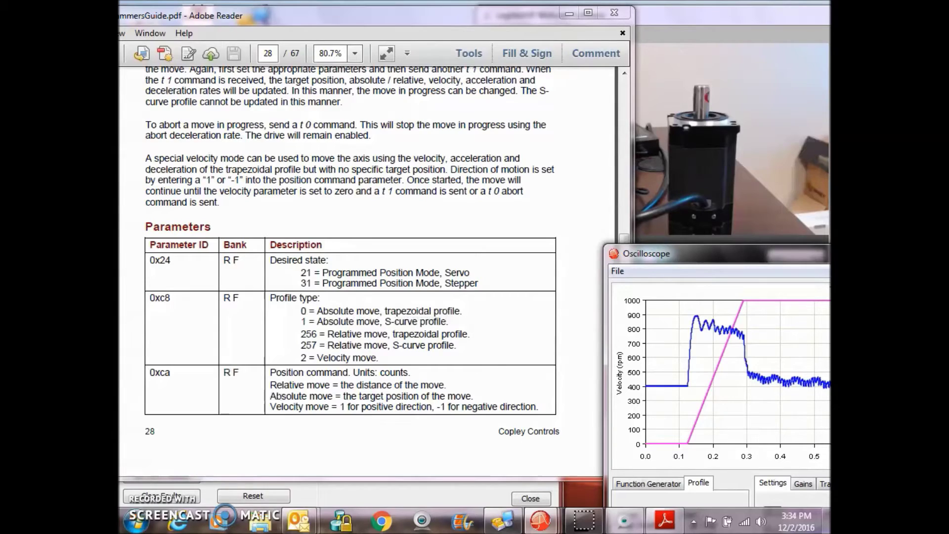
{"action": "mouse_move", "coordinate": [540, 520]}
{"action": "left_click", "coordinate": [713, 426]}
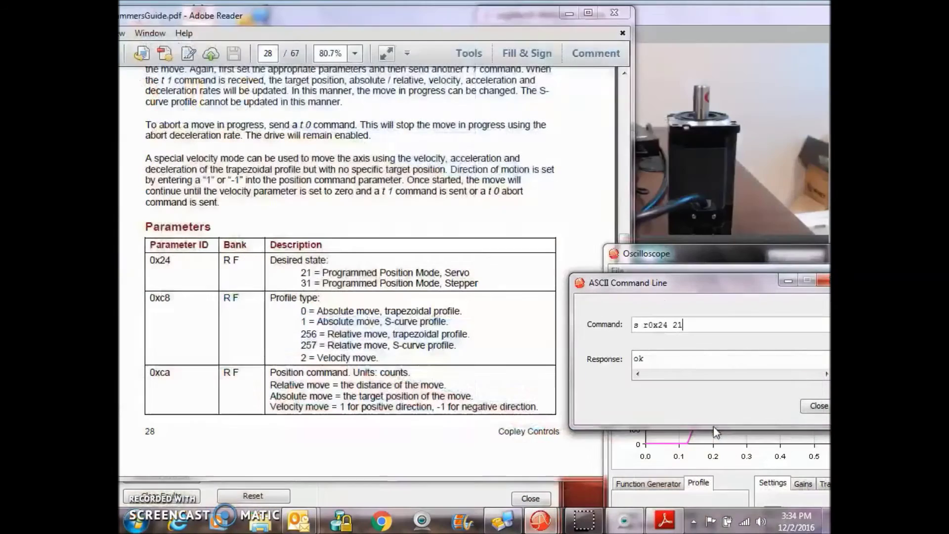
{"action": "left_click_drag", "start_coordinate": [641, 325], "coordinate": [632, 329]}
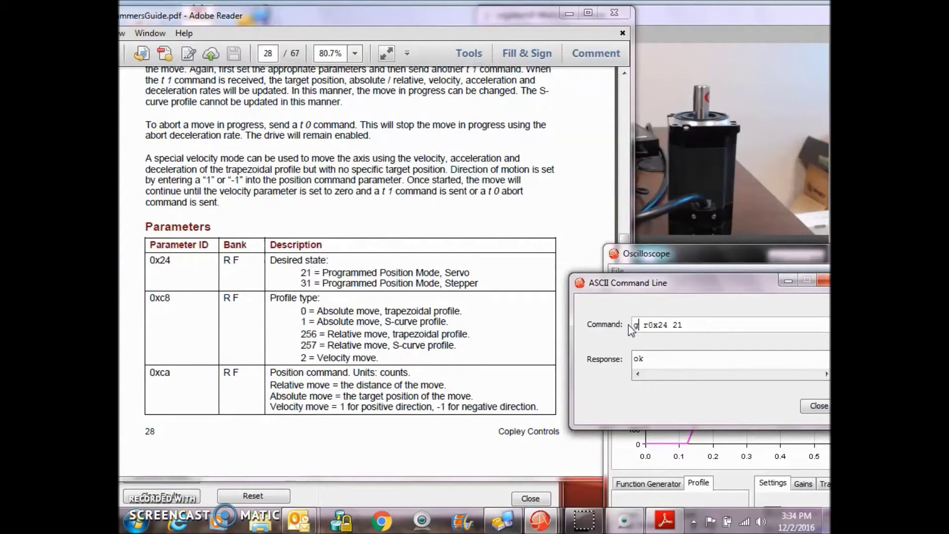
{"action": "type", "text": "g"}
{"action": "left_click_drag", "start_coordinate": [689, 325], "coordinate": [661, 329]}
{"action": "type", "text": "c8"}
{"action": "key", "text": "Return"}
- Set position command 0xca to 1048576 counts and enter 't 1'
{"action": "key", "text": "Return"}
{"action": "key", "text": "BackSpace"}
{"action": "type", "text": "a"}
{"action": "type", "text": "1048576"}
{"action": "key", "text": "Return"}
{"action": "left_click_drag", "start_coordinate": [638, 323], "coordinate": [632, 331]}
{"action": "key", "text": "Return"}
{"action": "left_click_drag", "start_coordinate": [713, 325], "coordinate": [596, 324]}
{"action": "type", "text": "t 1"}
{"action": "key", "text": "Return"}
- Find the 0xcb row in the guide and send 'g r0xcb', reading maximum velocity 174762672
{"action": "left_click", "coordinate": [430, 267]}
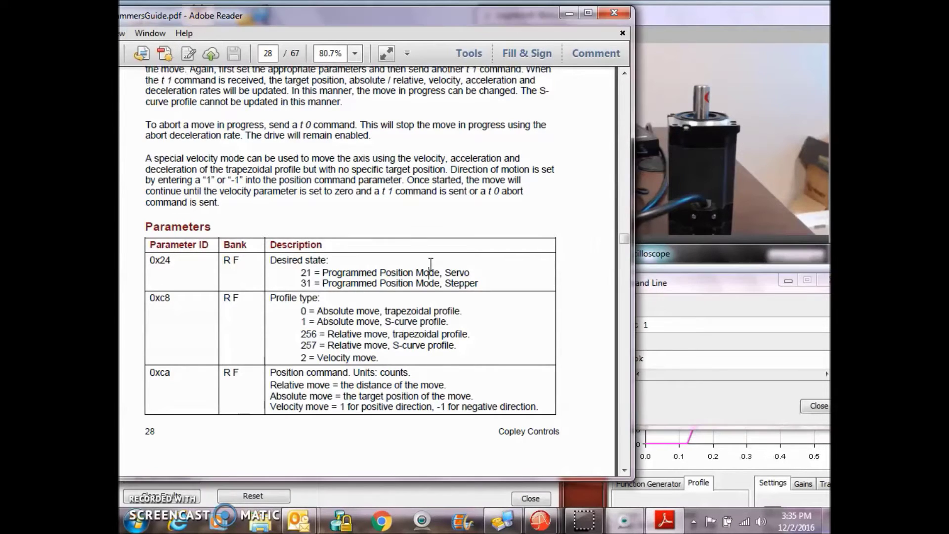
{"action": "left_click", "coordinate": [624, 470]}
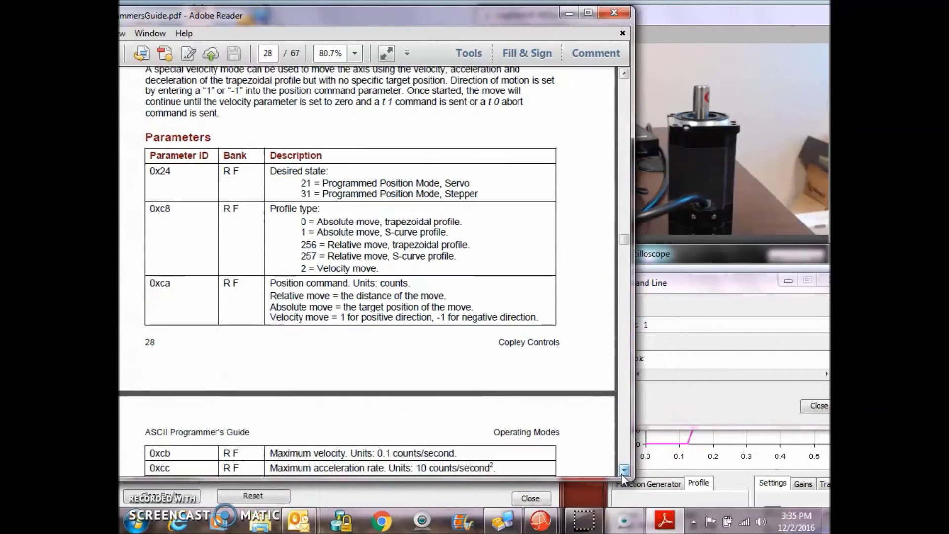
{"action": "left_click_drag", "start_coordinate": [624, 472], "coordinate": [624, 472]}
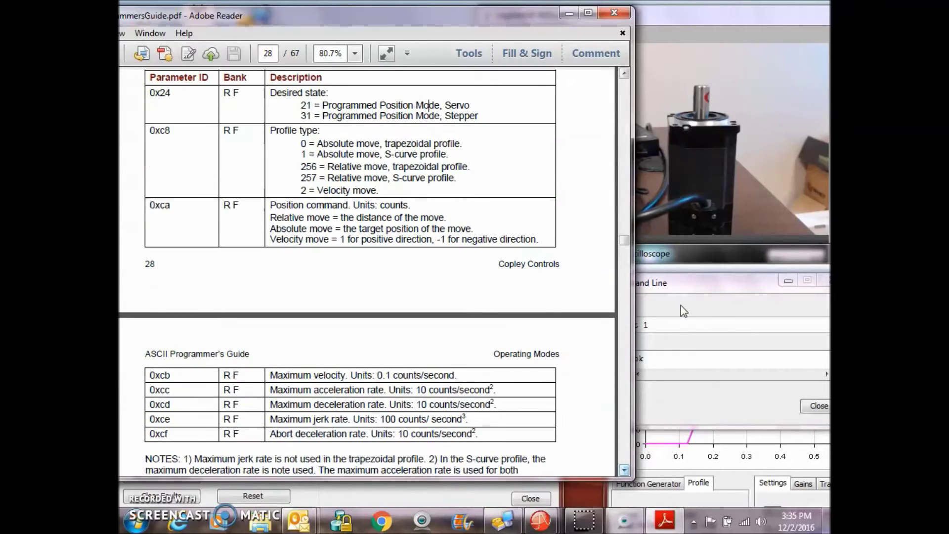
{"action": "left_click", "coordinate": [675, 259]}
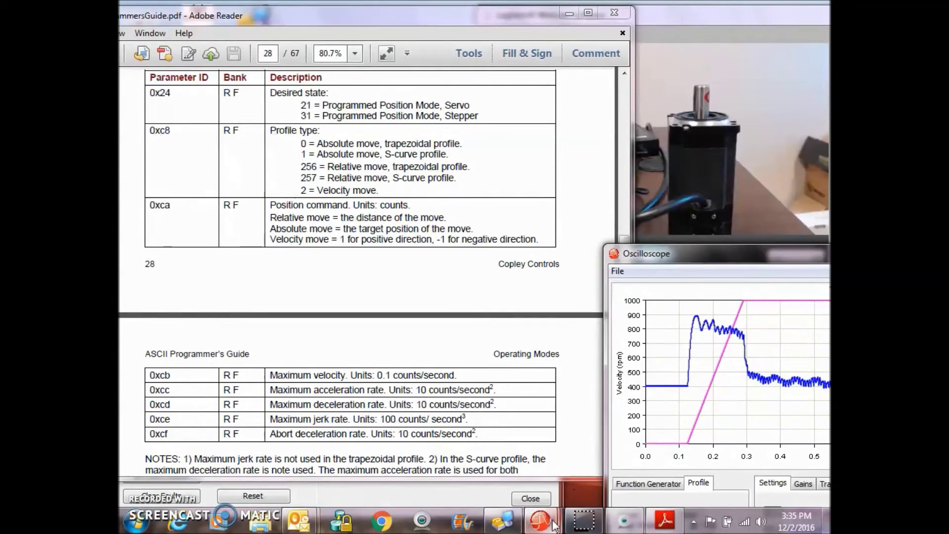
{"action": "mouse_move", "coordinate": [554, 525]}
{"action": "left_click", "coordinate": [743, 434]}
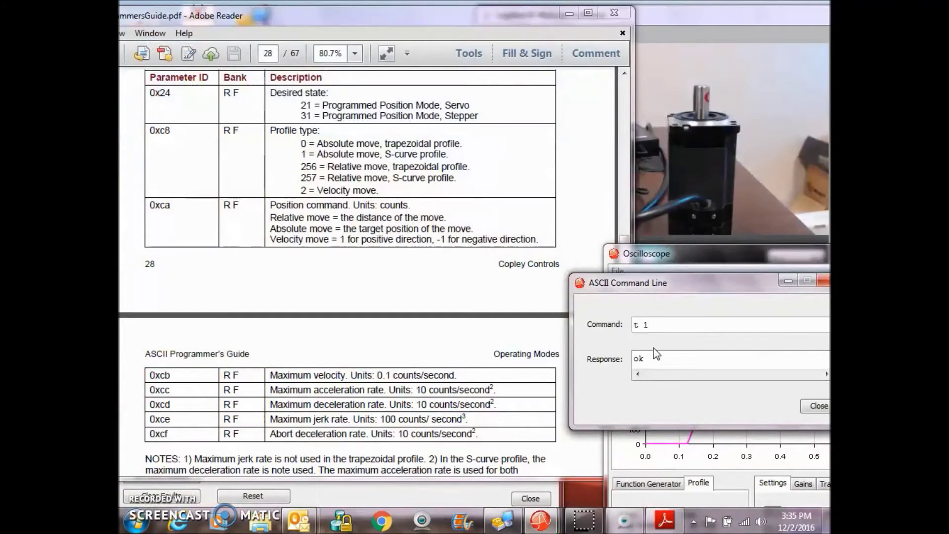
{"action": "key", "text": "BackSpace"}
{"action": "key", "text": "BackSpace"}
{"action": "type", "text": "xcb"}
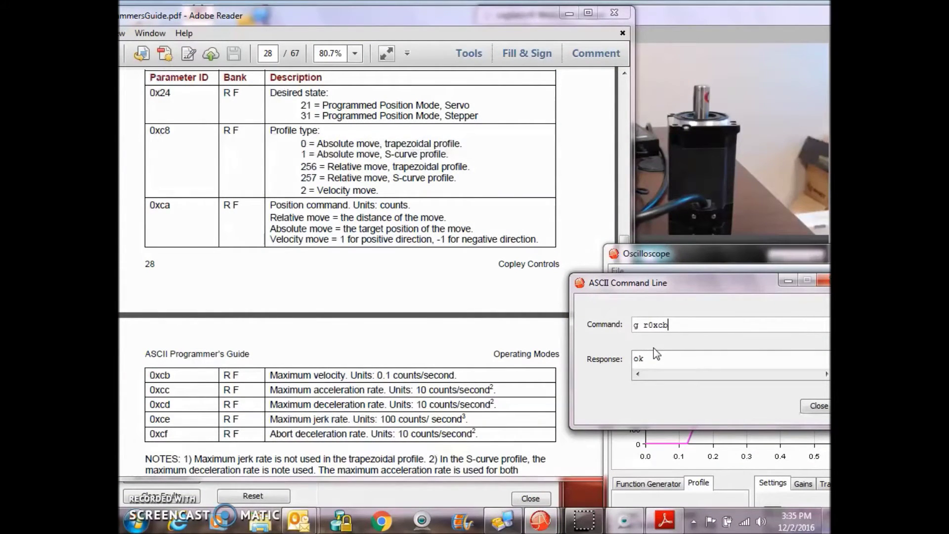
{"action": "key", "text": "Return"}
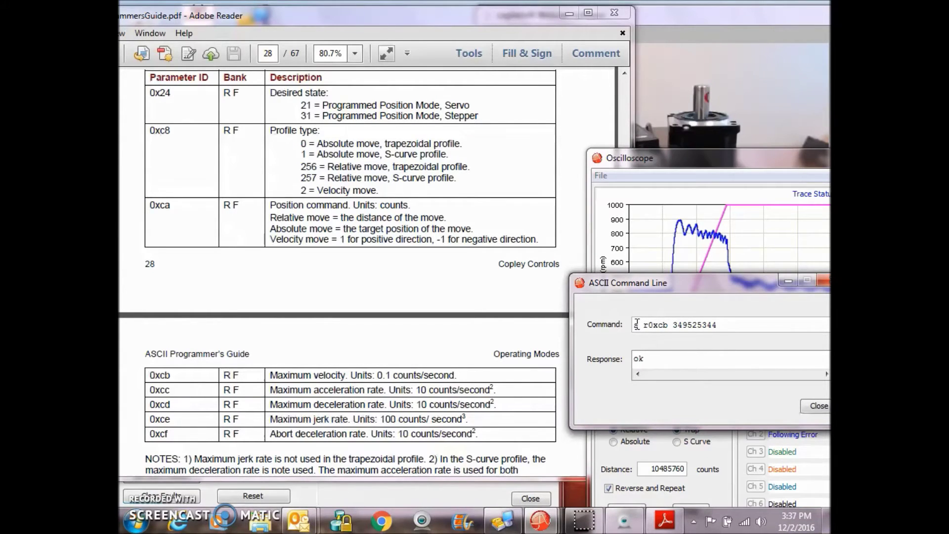
- Set maximum velocity 0xcb to 349525344 with 's r0xcb 349525344'
{"action": "left_click_drag", "start_coordinate": [639, 325], "coordinate": [624, 333]}
{"action": "key", "text": "BackSpace"}
{"action": "type", "text": "s"}
{"action": "left_click", "coordinate": [695, 168]}
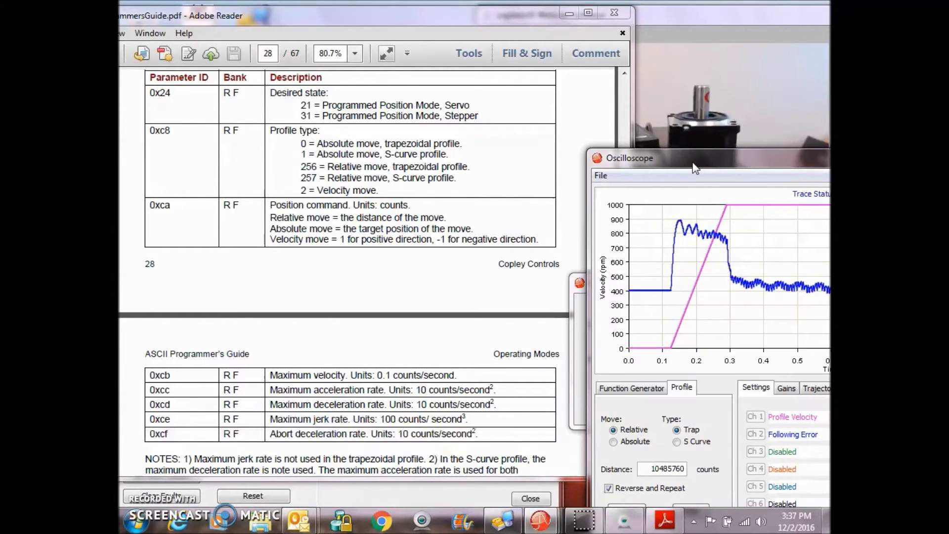
{"action": "left_click", "coordinate": [583, 376]}
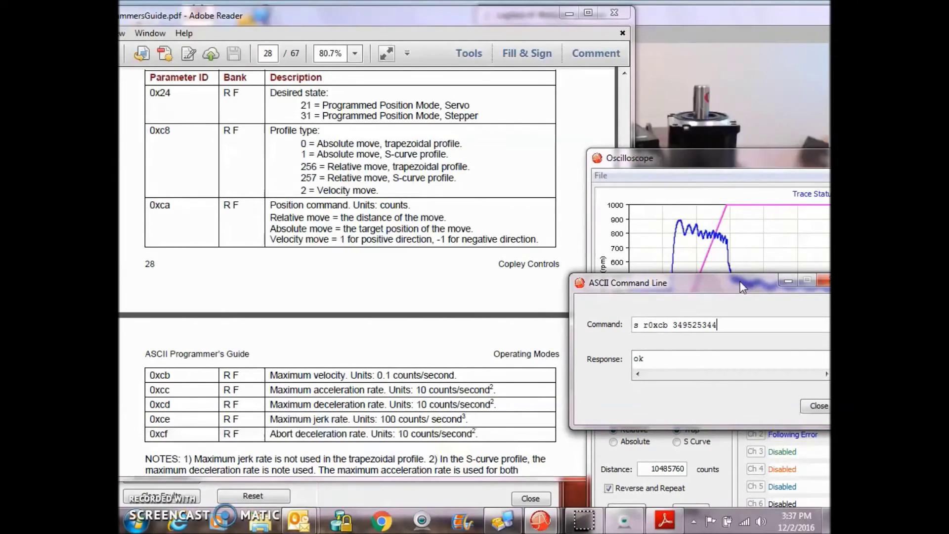
- Set position 0xca to 10485760, run 't 1', and view the trace peaking near 2100 rpm
{"action": "left_click_drag", "start_coordinate": [719, 325], "coordinate": [701, 325]}
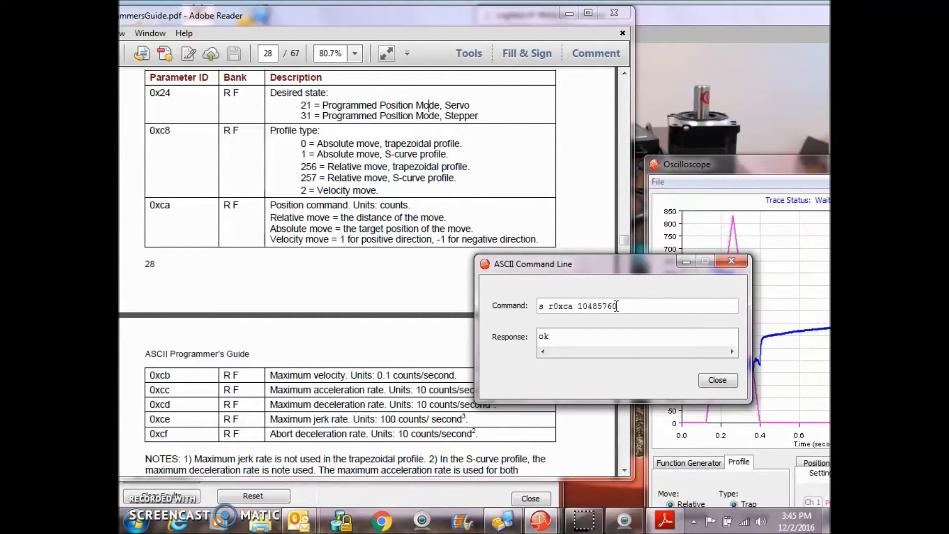
{"action": "left_click_drag", "start_coordinate": [618, 307], "coordinate": [538, 308]}
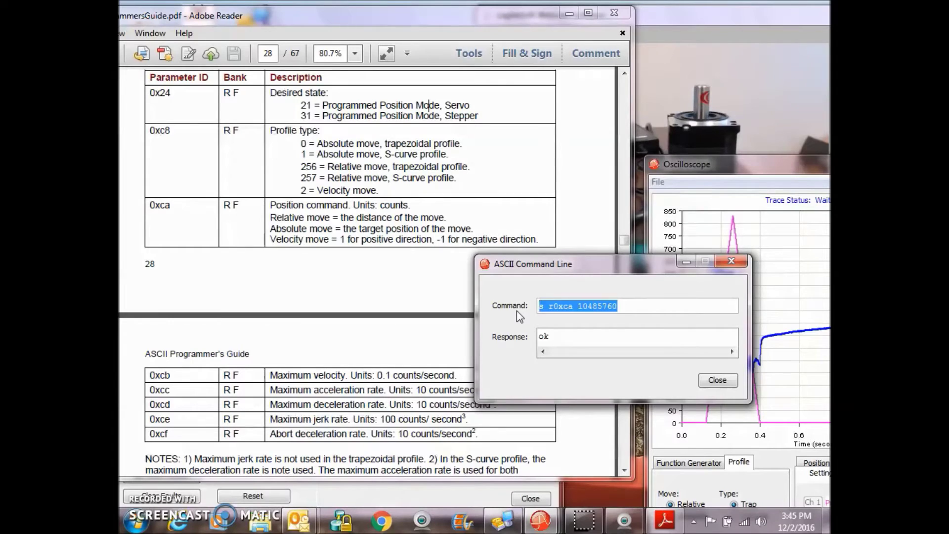
{"action": "type", "text": "t 1"}
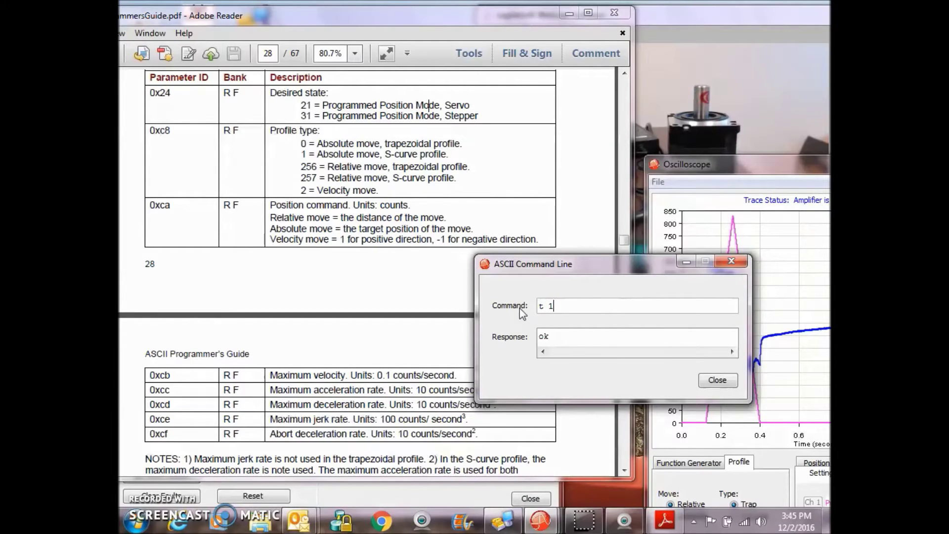
{"action": "key", "text": "Return"}
{"action": "left_click", "coordinate": [786, 160]}
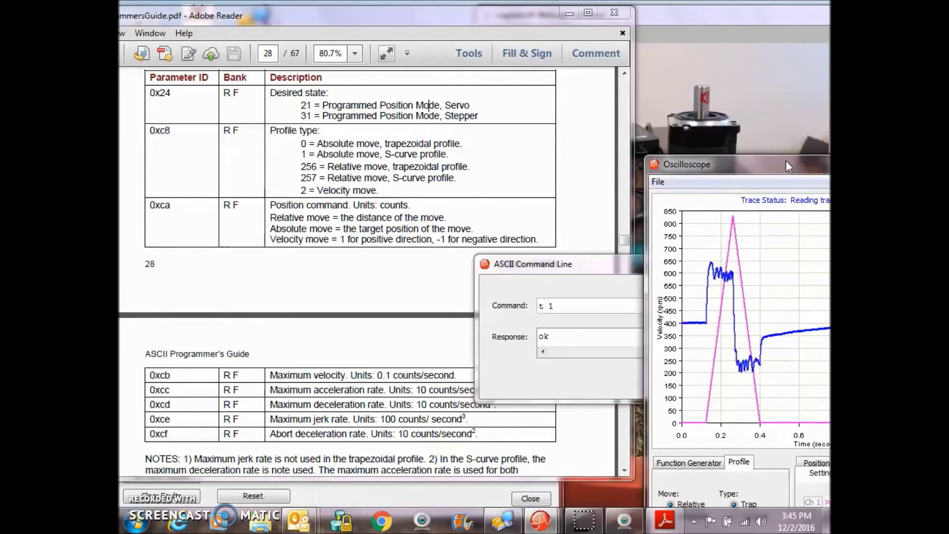
{"action": "left_click_drag", "start_coordinate": [786, 160], "coordinate": [574, 115]}
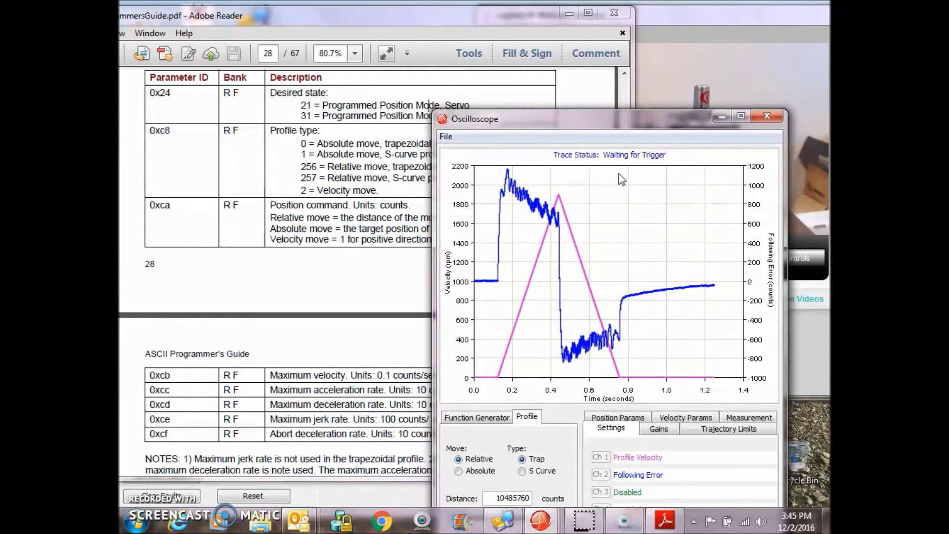
{"action": "left_click_drag", "start_coordinate": [544, 124], "coordinate": [763, 111]}
- Send 'g r0xcc', reading maximum acceleration 10485760
{"action": "left_click", "coordinate": [618, 258]}
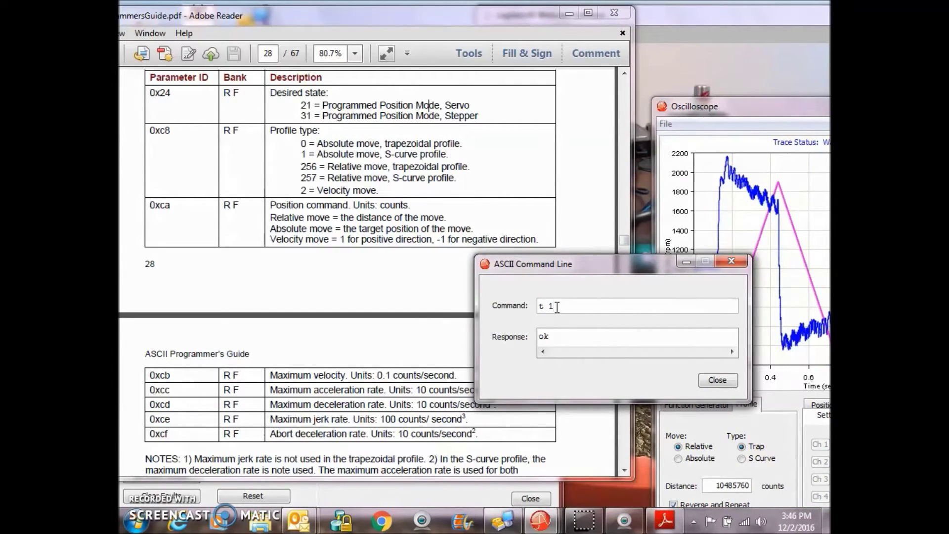
{"action": "type", "text": "g r0xcc"}
{"action": "left_click_drag", "start_coordinate": [553, 306], "coordinate": [514, 310]}
{"action": "key", "text": "BackSpace"}
{"action": "key", "text": "Return"}
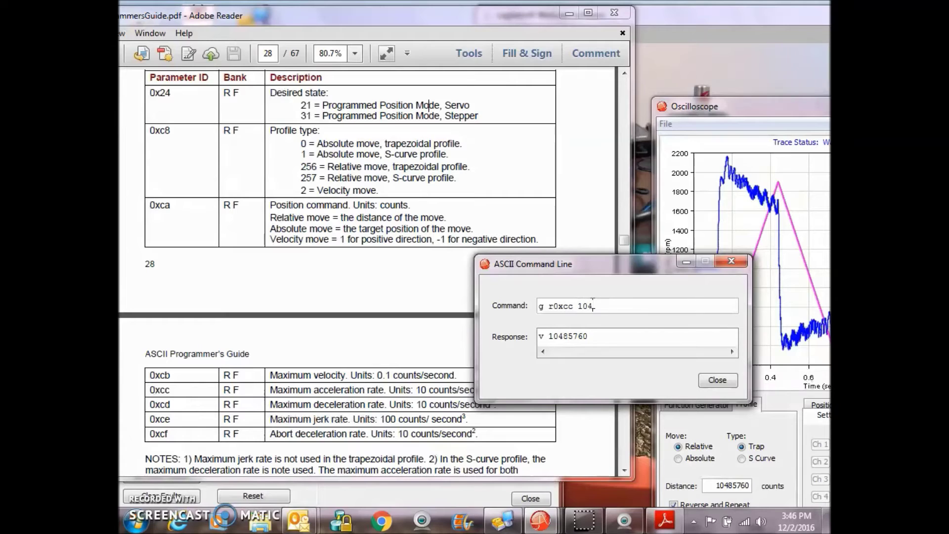
- Set 0xcc to 104857600, run 't 1', and inspect the trace's 2000 rpm plateau
{"action": "type", "text": "104857600"}
{"action": "left_click_drag", "start_coordinate": [545, 307], "coordinate": [535, 312]}
{"action": "type", "text": "s"}
{"action": "key", "text": "Return"}
{"action": "key", "text": "ctrl+a"}
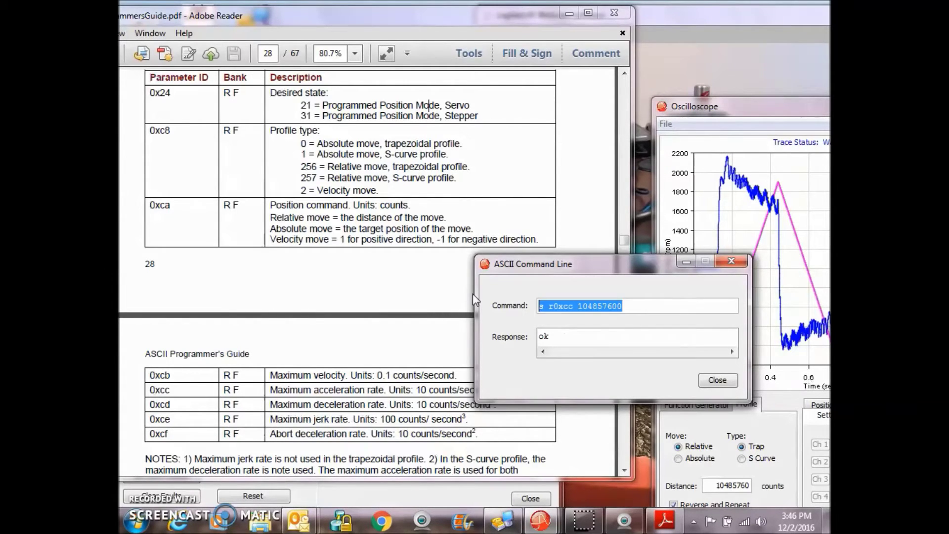
{"action": "type", "text": "t 1"}
{"action": "key", "text": "Return"}
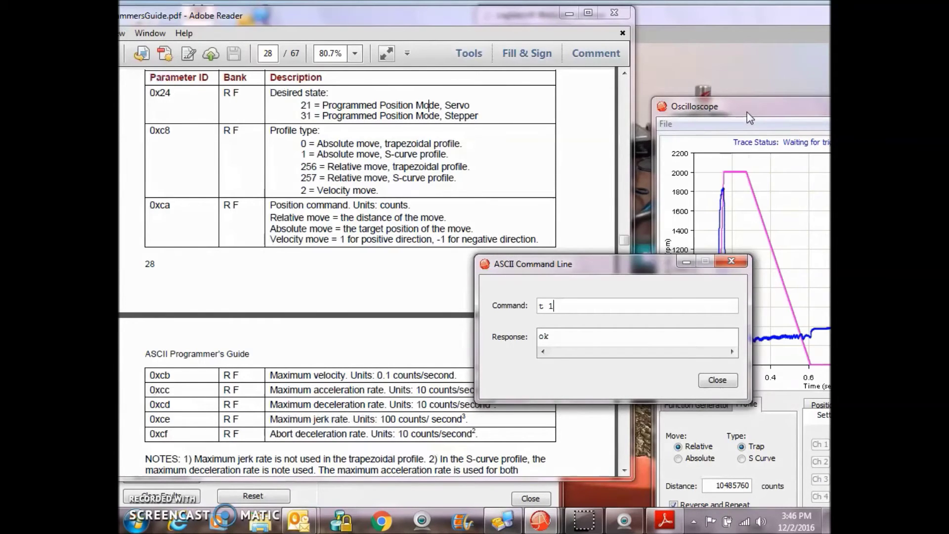
{"action": "left_click_drag", "start_coordinate": [750, 117], "coordinate": [413, 126]}
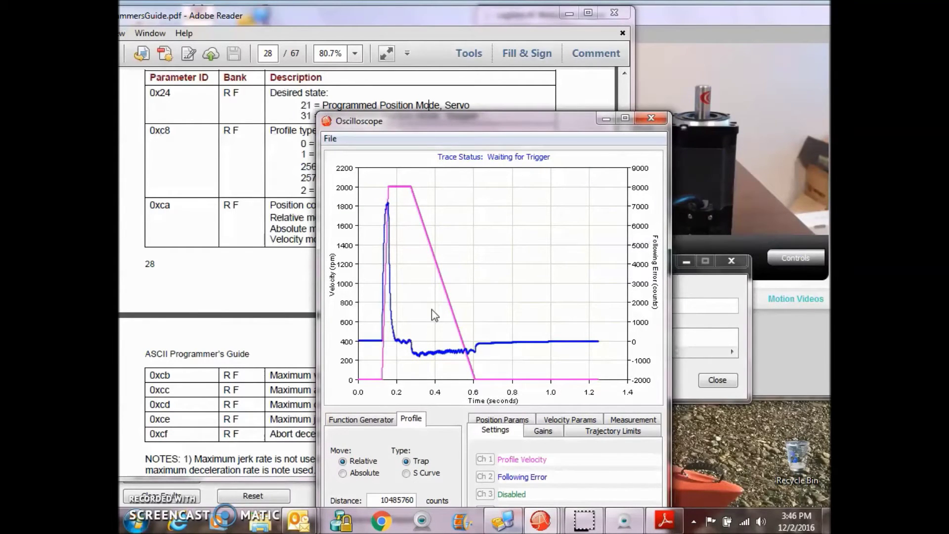
{"action": "left_click_drag", "start_coordinate": [448, 123], "coordinate": [767, 76]}
- Read acceleration register 0xcc with g r0xcc, then write it back as 104857592
{"action": "left_click", "coordinate": [582, 269]}
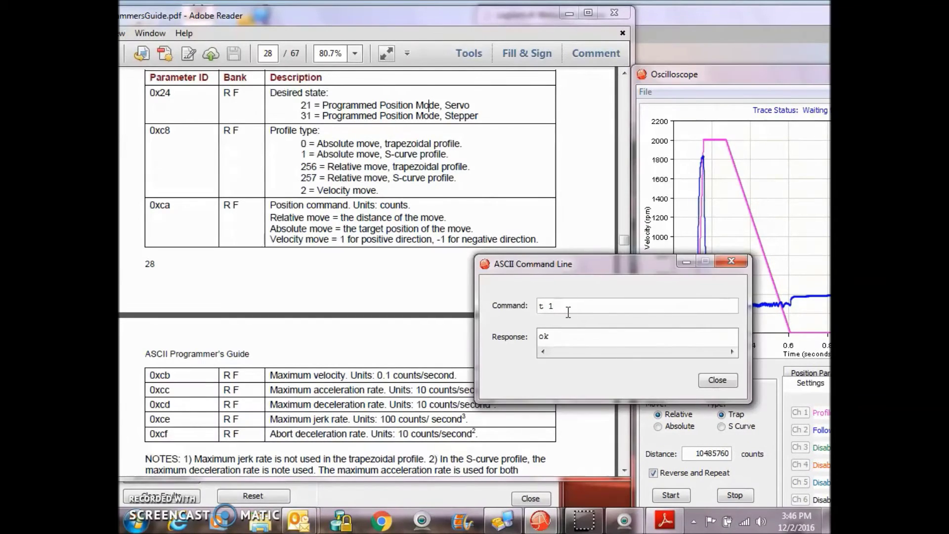
{"action": "key", "text": "BackSpace"}
{"action": "key", "text": "BackSpace"}
{"action": "left_click_drag", "start_coordinate": [544, 306], "coordinate": [535, 305]}
{"action": "type", "text": "g"}
{"action": "key", "text": "Return"}
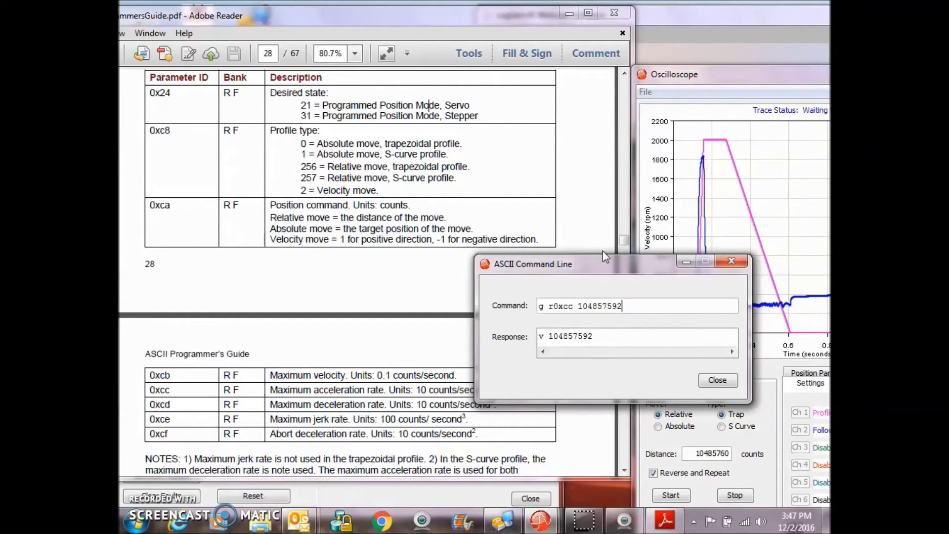
{"action": "left_click_drag", "start_coordinate": [598, 268], "coordinate": [621, 256]}
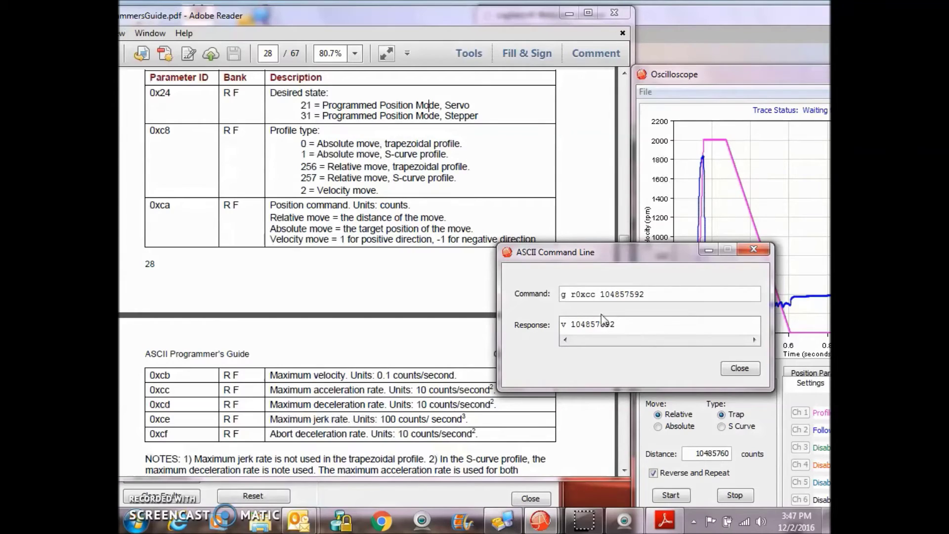
{"action": "type", "text": "s"}
{"action": "key", "text": "Return"}
- Rerun the move with t 1 and close the ASCII Command Line window
{"action": "left_click_drag", "start_coordinate": [654, 296], "coordinate": [557, 291]}
{"action": "key", "text": "BackSpace"}
{"action": "key", "text": "Return"}
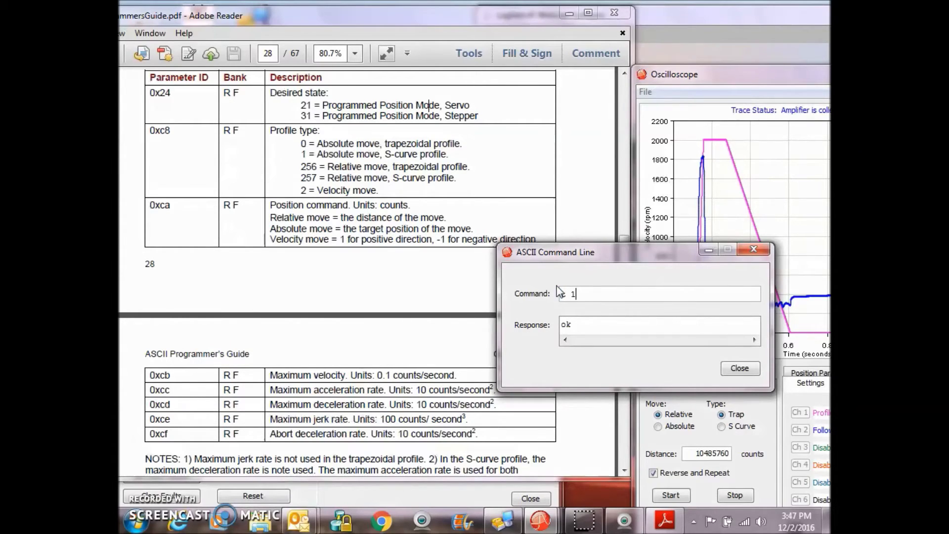
{"action": "left_click", "coordinate": [753, 250]}
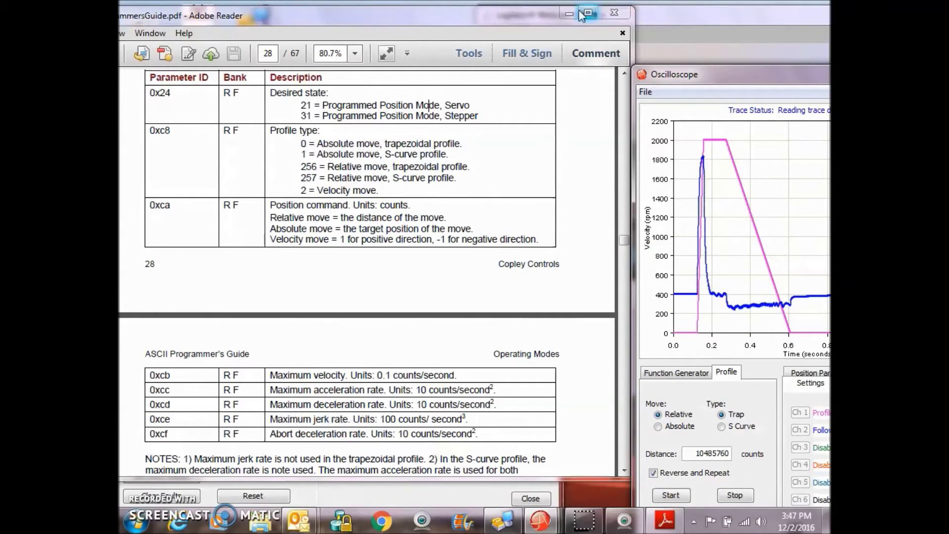
{"action": "left_click", "coordinate": [624, 471]}
- Page the Programmer's Guide to page 29's example programmed-position move commands
{"action": "left_click_drag", "start_coordinate": [624, 471], "coordinate": [624, 471]}
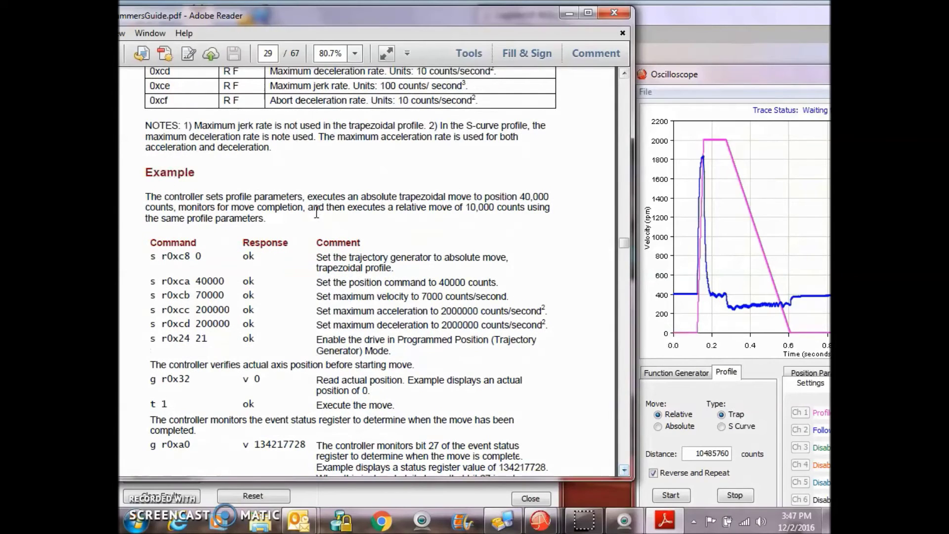
{"action": "left_click", "coordinate": [624, 471]}
{"action": "left_click_drag", "start_coordinate": [625, 469], "coordinate": [623, 470]}
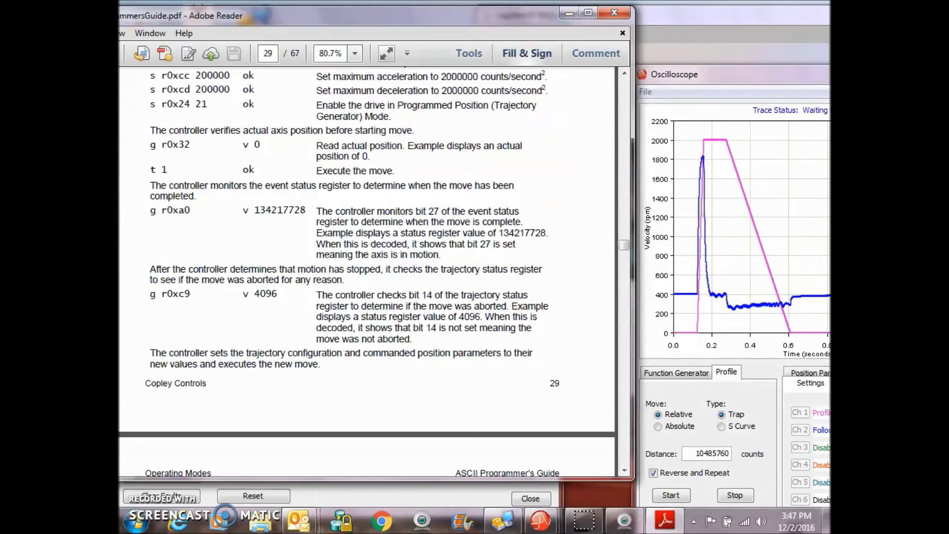
- Hide the Programmer's Guide and close CME 2's oscilloscope and drive control panel
{"action": "left_click", "coordinate": [571, 13]}
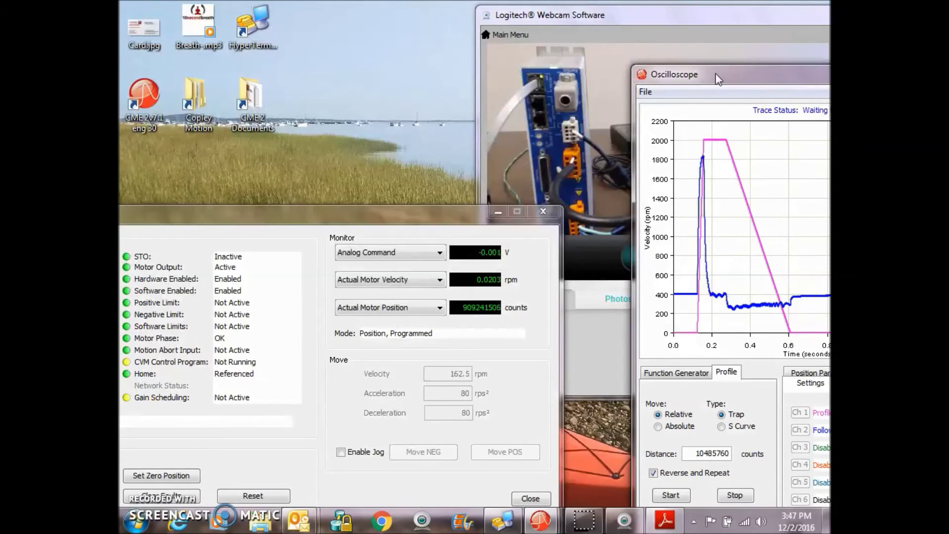
{"action": "left_click_drag", "start_coordinate": [716, 73], "coordinate": [491, 85]}
{"action": "left_click", "coordinate": [738, 81]}
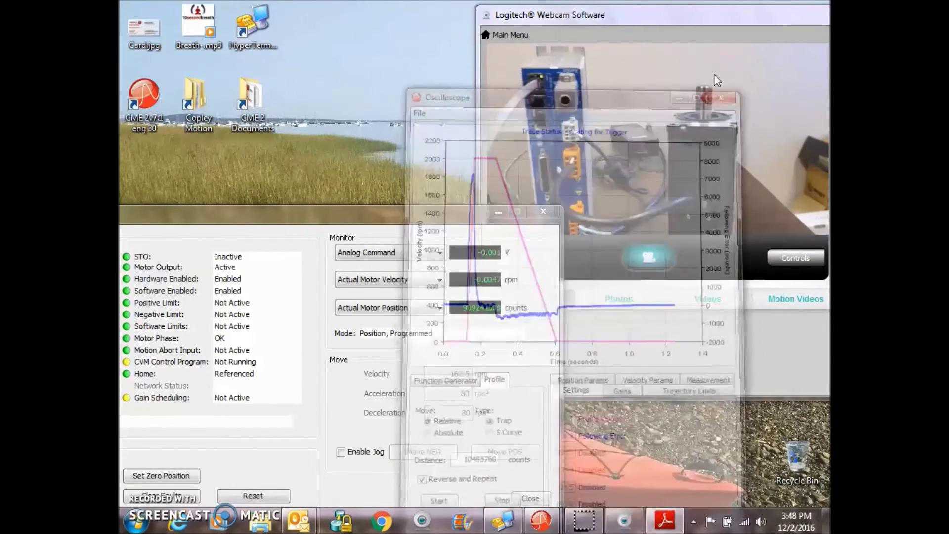
{"action": "left_click_drag", "start_coordinate": [358, 212], "coordinate": [435, 175]}
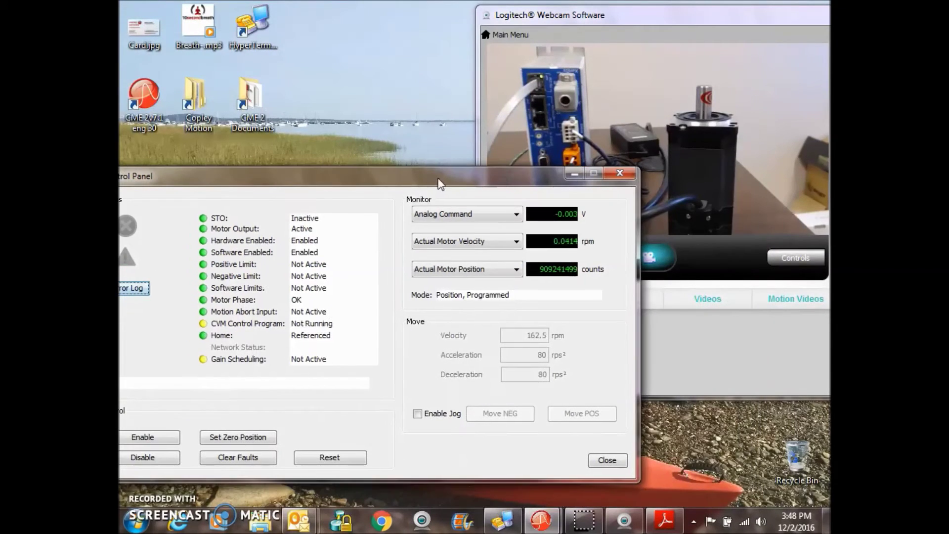
{"action": "left_click", "coordinate": [617, 175]}
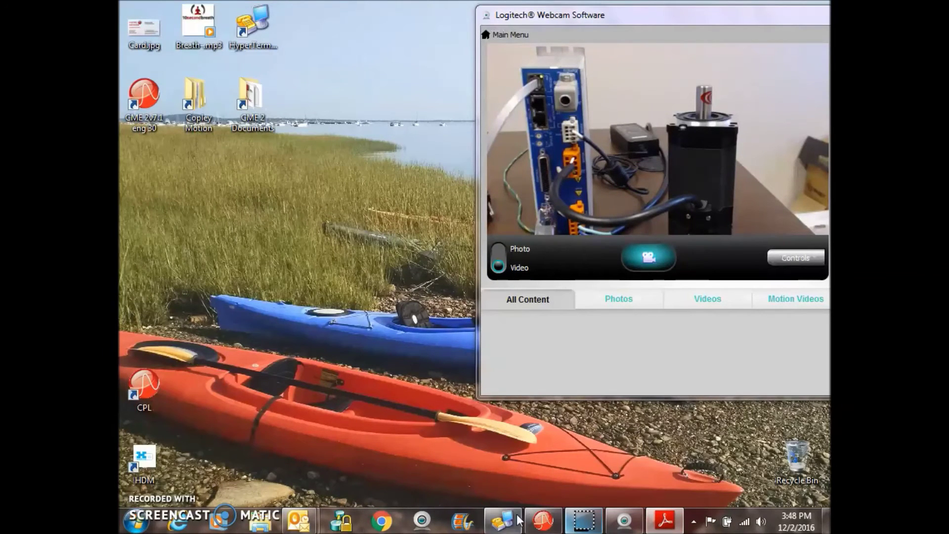
- In HyperTerminal, confirm the COM6 port is set to 9600 baud, without connecting
{"action": "left_click", "coordinate": [498, 523]}
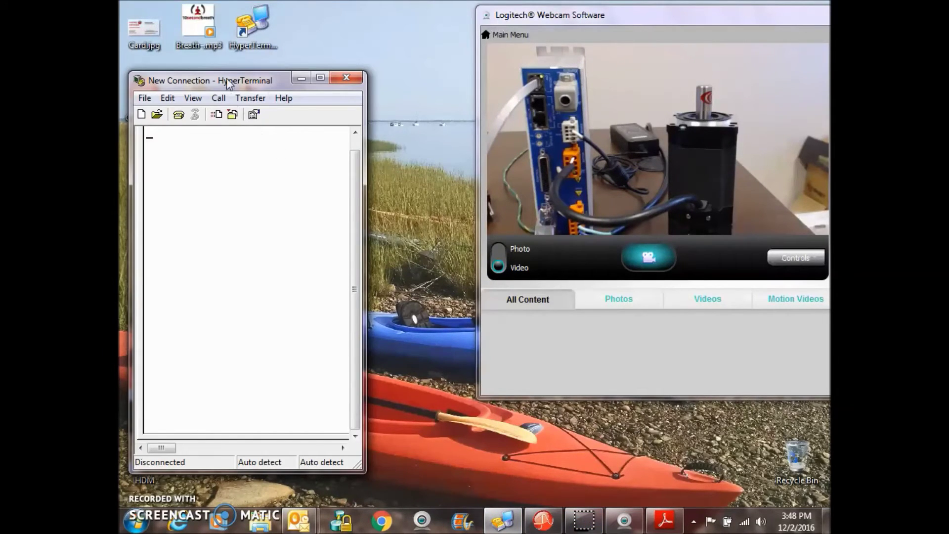
{"action": "left_click_drag", "start_coordinate": [237, 81], "coordinate": [311, 80]}
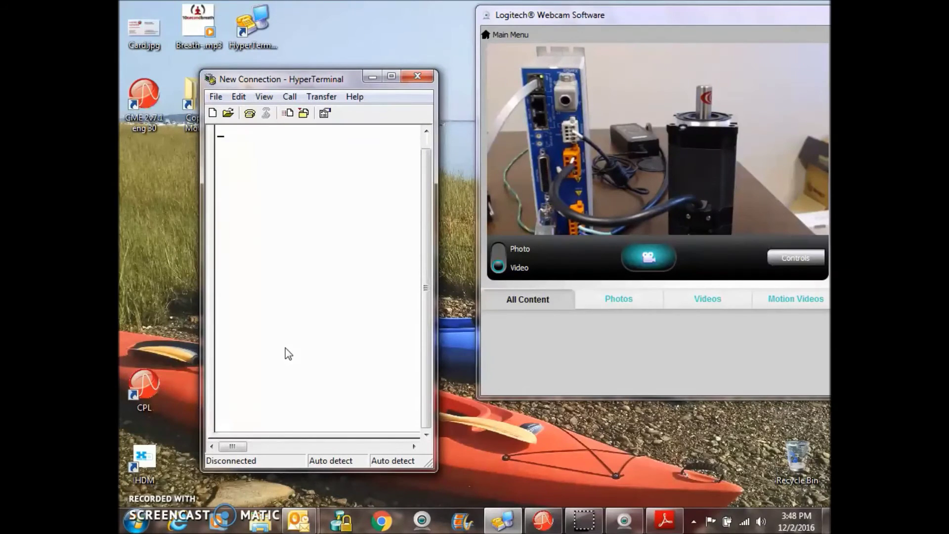
{"action": "key", "text": "Return"}
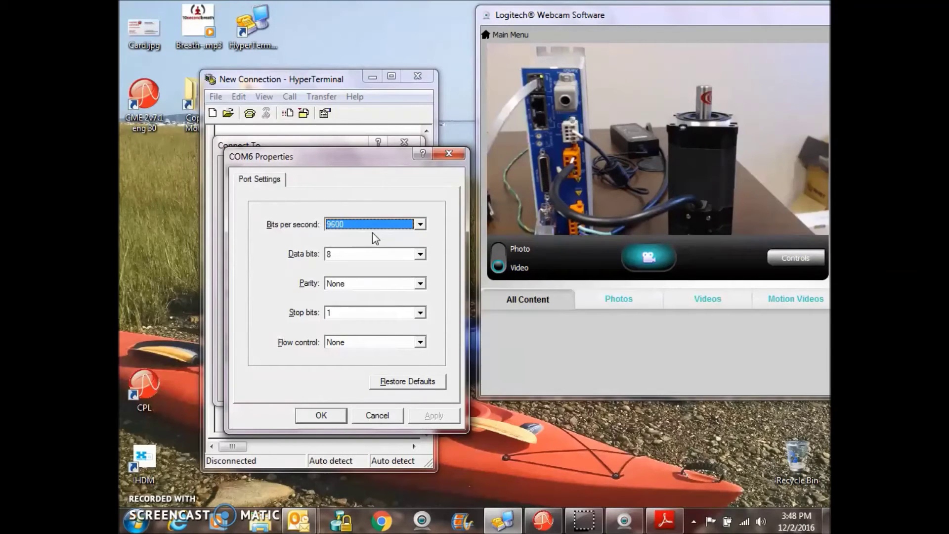
{"action": "left_click", "coordinate": [420, 225]}
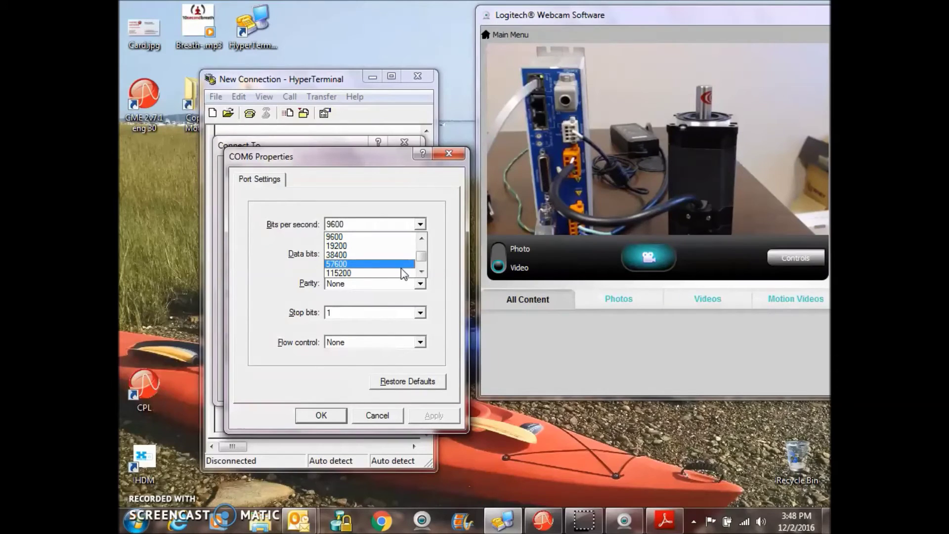
{"action": "left_click", "coordinate": [399, 237]}
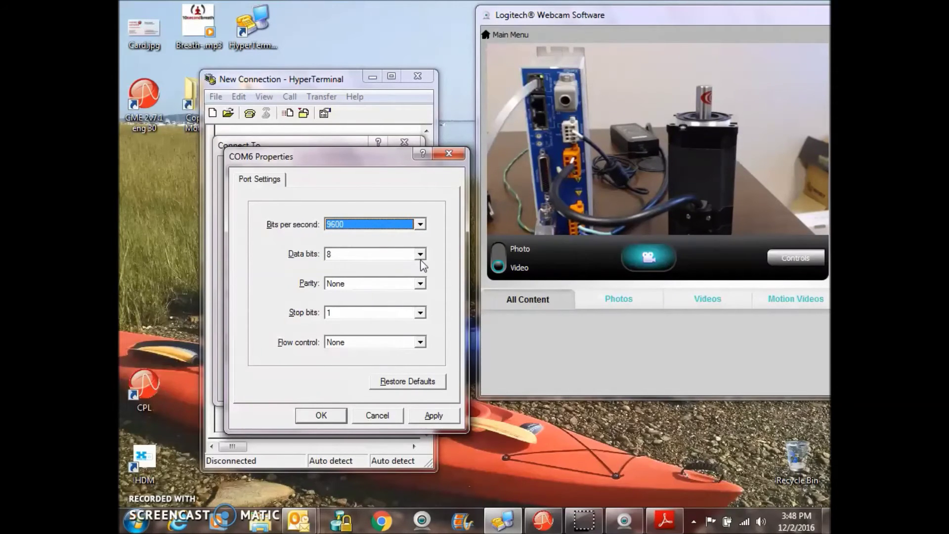
{"action": "left_click", "coordinate": [336, 415]}
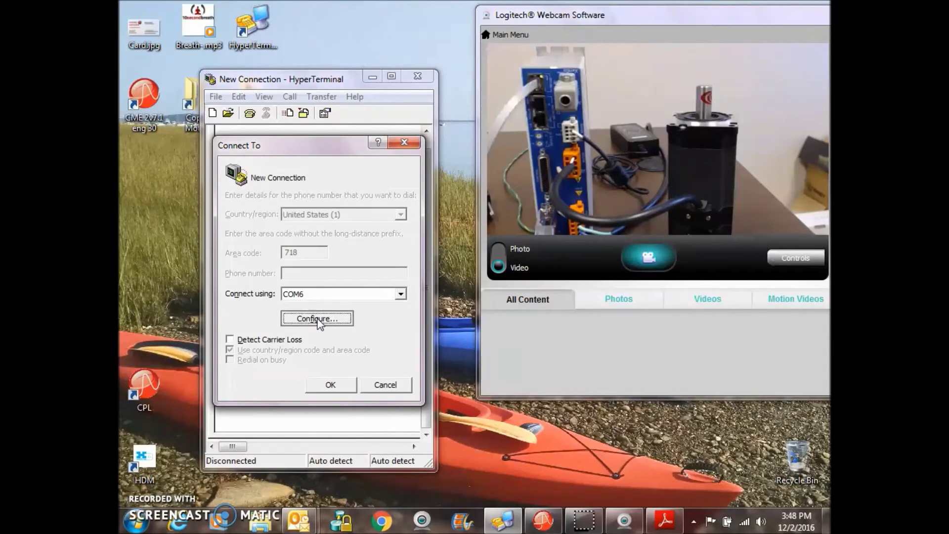
{"action": "left_click", "coordinate": [317, 319]}
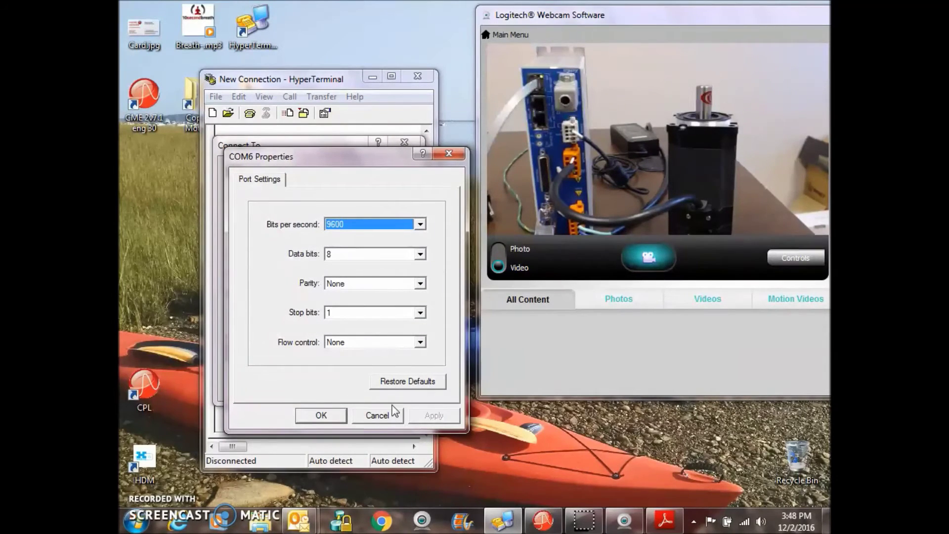
{"action": "left_click", "coordinate": [378, 415]}
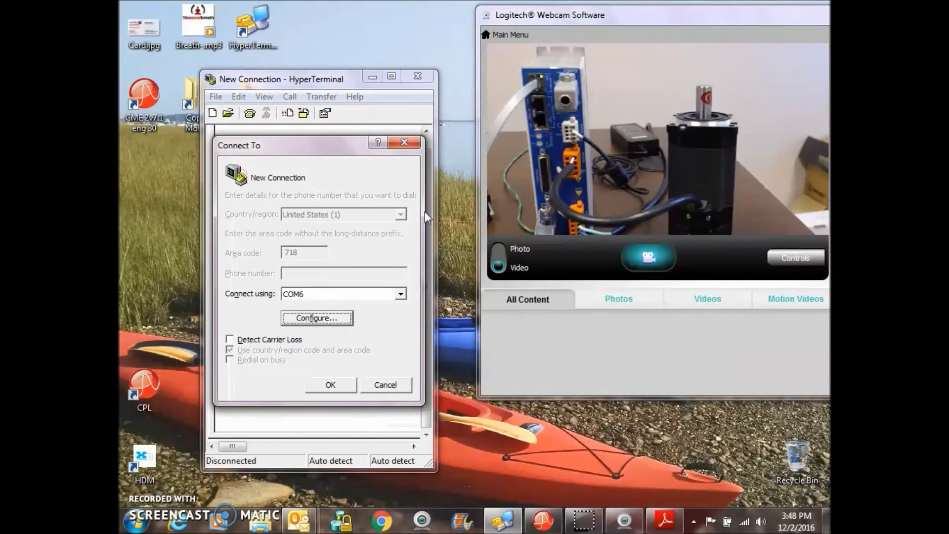
{"action": "left_click", "coordinate": [404, 143]}
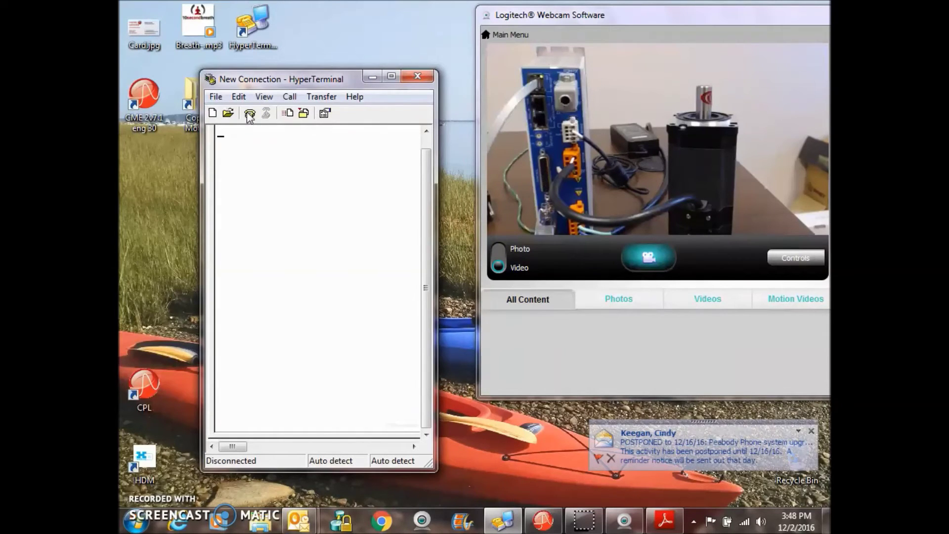
- Enable sending line feeds with line ends and local echo in the ASCII Setup
{"action": "left_click", "coordinate": [324, 113]}
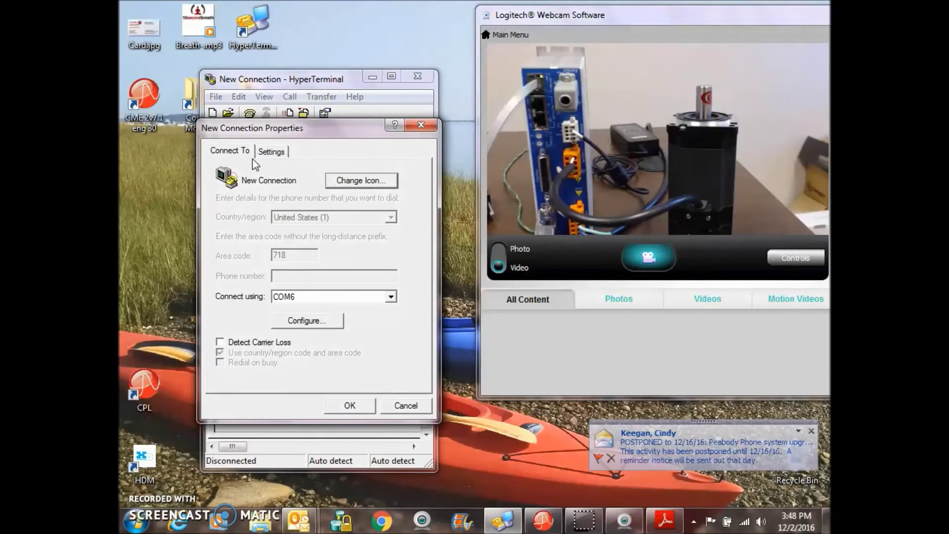
{"action": "left_click", "coordinate": [271, 151]}
{"action": "left_click", "coordinate": [366, 362]}
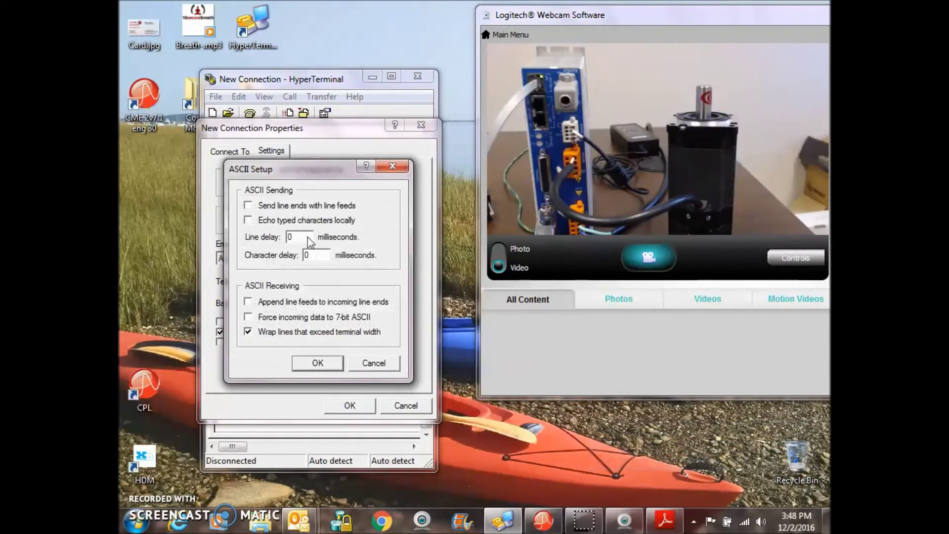
{"action": "left_click", "coordinate": [255, 204]}
{"action": "left_click", "coordinate": [252, 220]}
{"action": "left_click", "coordinate": [319, 364]}
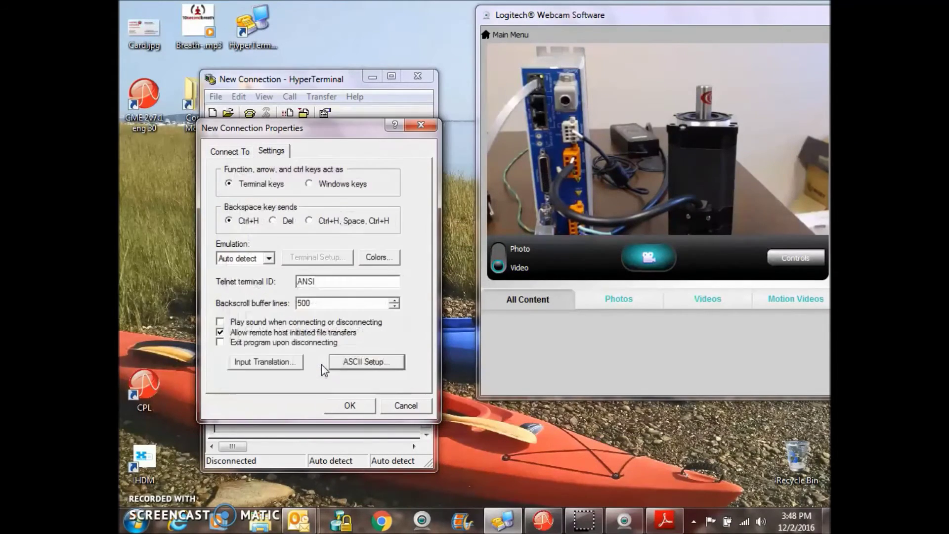
{"action": "left_click", "coordinate": [350, 406]}
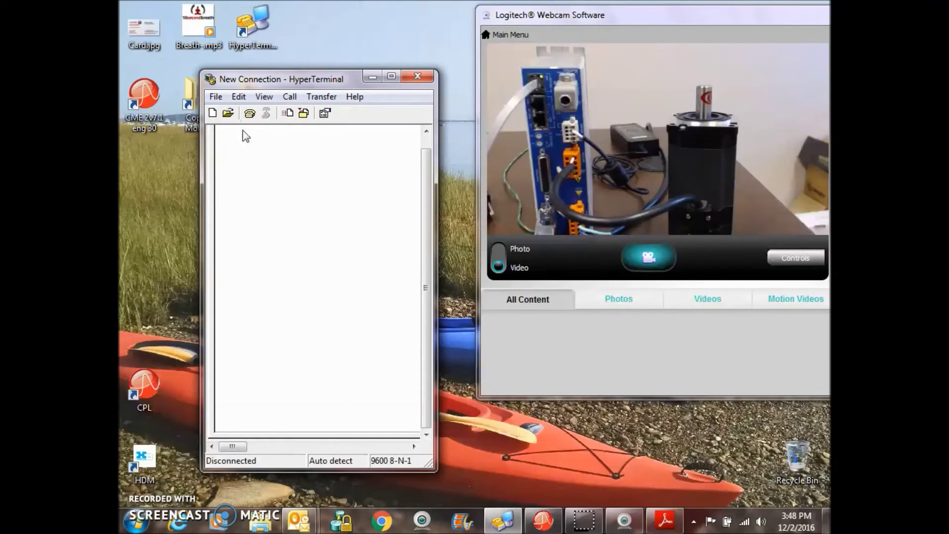
- Start a HyperTerminal call, giving the connection a name
{"action": "key", "text": "Return"}
{"action": "left_click", "coordinate": [250, 113]}
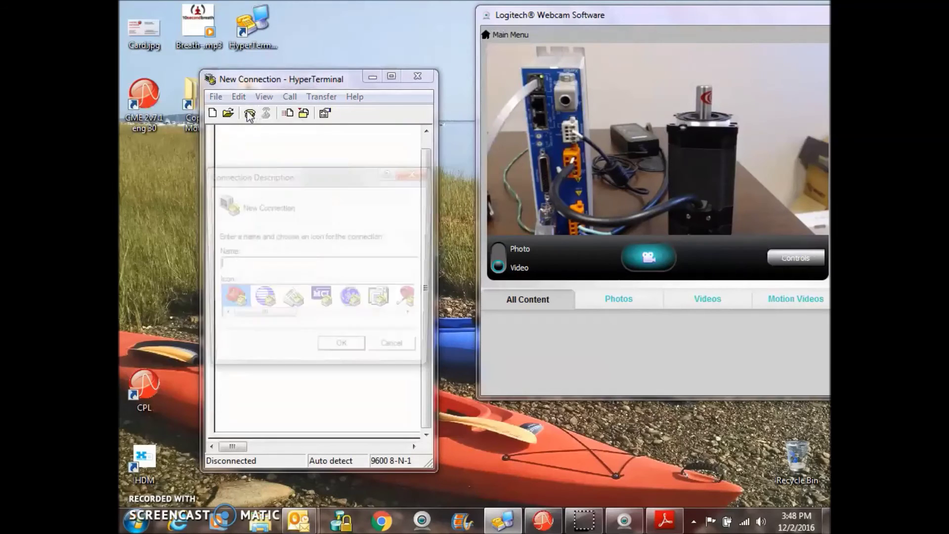
{"action": "left_click", "coordinate": [257, 269]}
{"action": "type", "text": "Dean"}
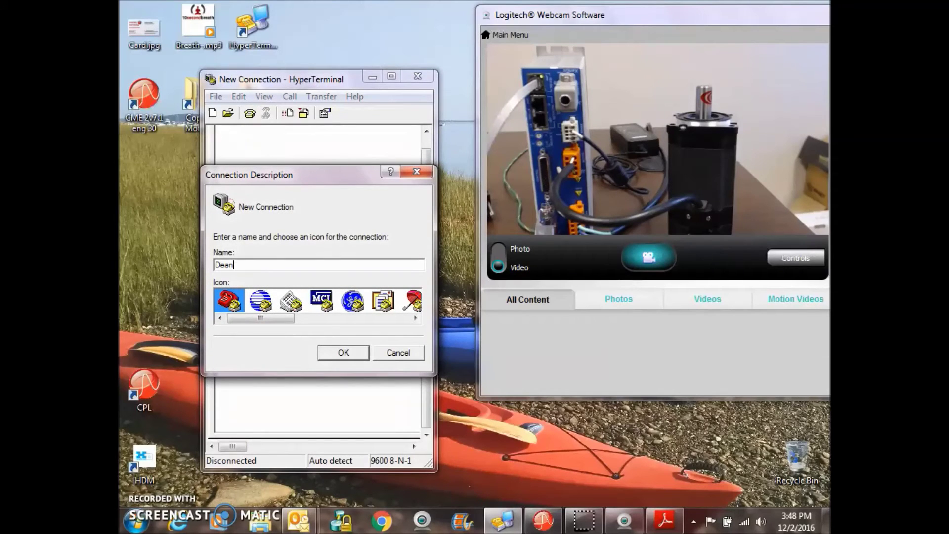
{"action": "left_click", "coordinate": [336, 354]}
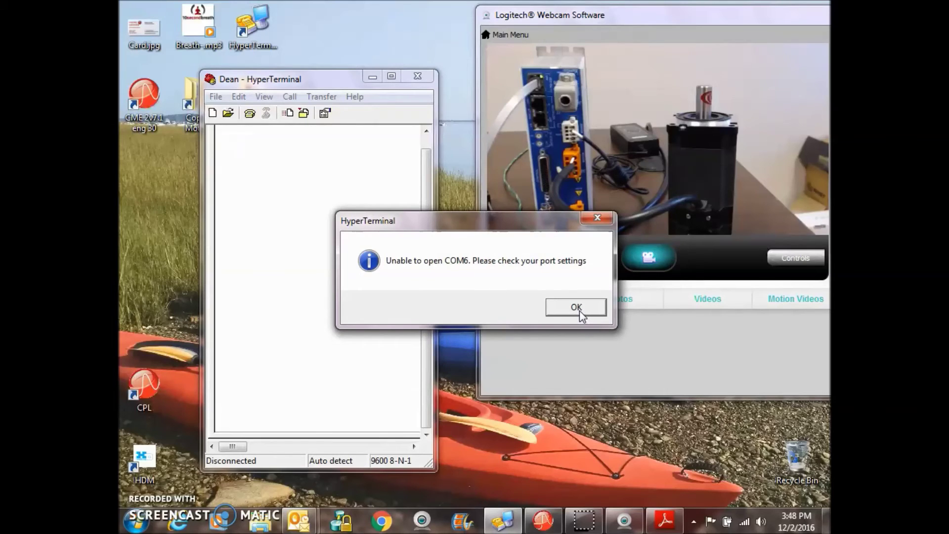
- Dismiss the COM6 error, exit CME 2 without saving, and connect the session
{"action": "left_click", "coordinate": [577, 306]}
{"action": "left_click", "coordinate": [544, 521]}
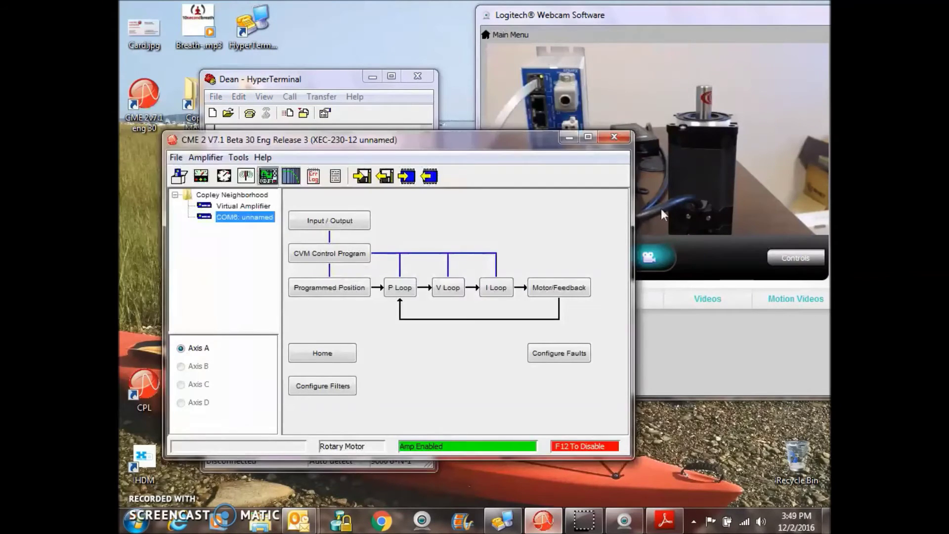
{"action": "left_click", "coordinate": [618, 136]}
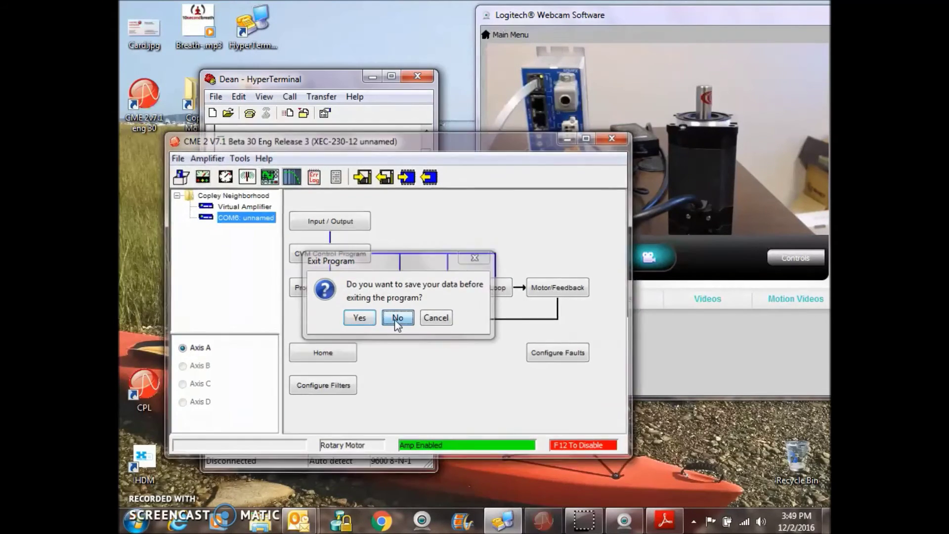
{"action": "left_click", "coordinate": [395, 319]}
{"action": "left_click", "coordinate": [247, 117]}
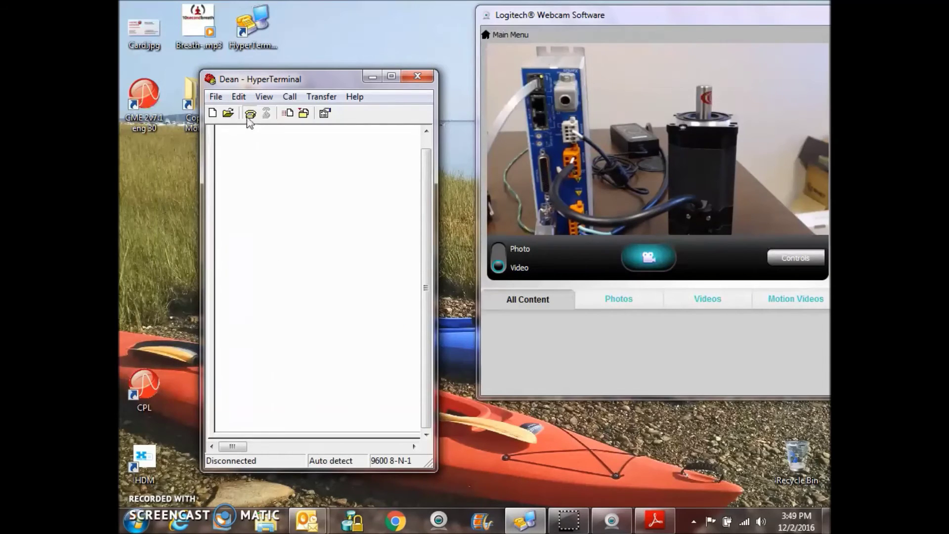
- Query registers r0x24 and r0x90, getting v 21 and v 9600
{"action": "key", "text": "Return"}
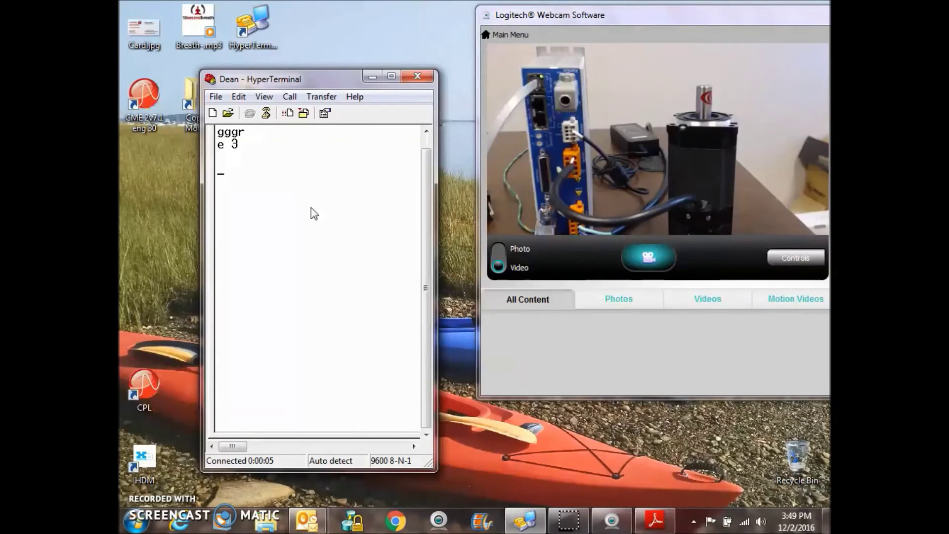
{"action": "type", "text": "g r0x24"}
{"action": "key", "text": "Return"}
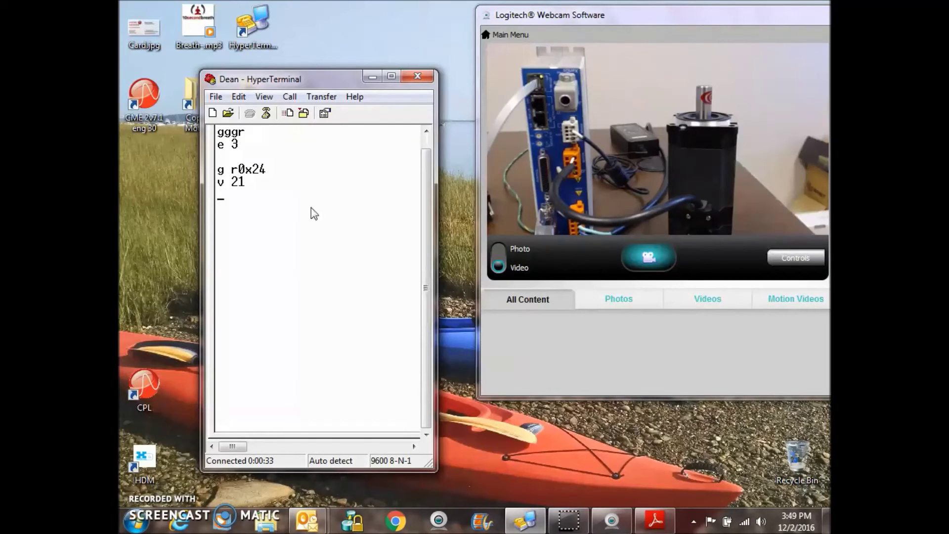
{"action": "type", "text": "g r0x90"}
{"action": "key", "text": "Return"}
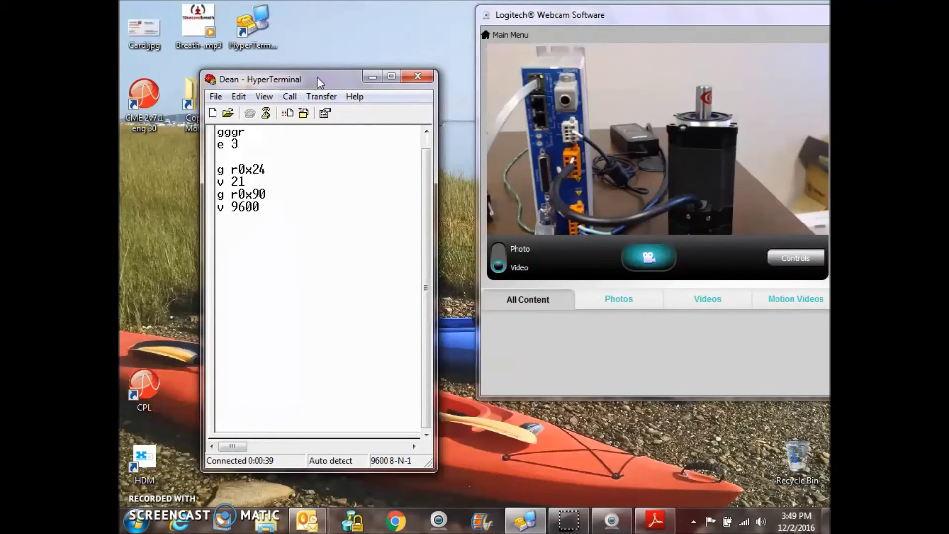
{"action": "left_click_drag", "start_coordinate": [321, 78], "coordinate": [268, 138]}
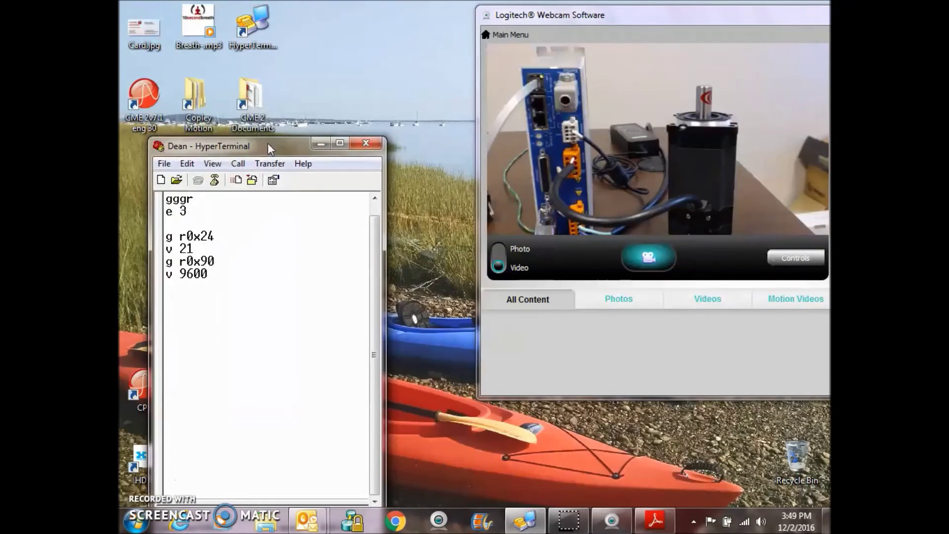
{"action": "double_click", "coordinate": [247, 105]}
{"action": "double_click", "coordinate": [349, 285]}
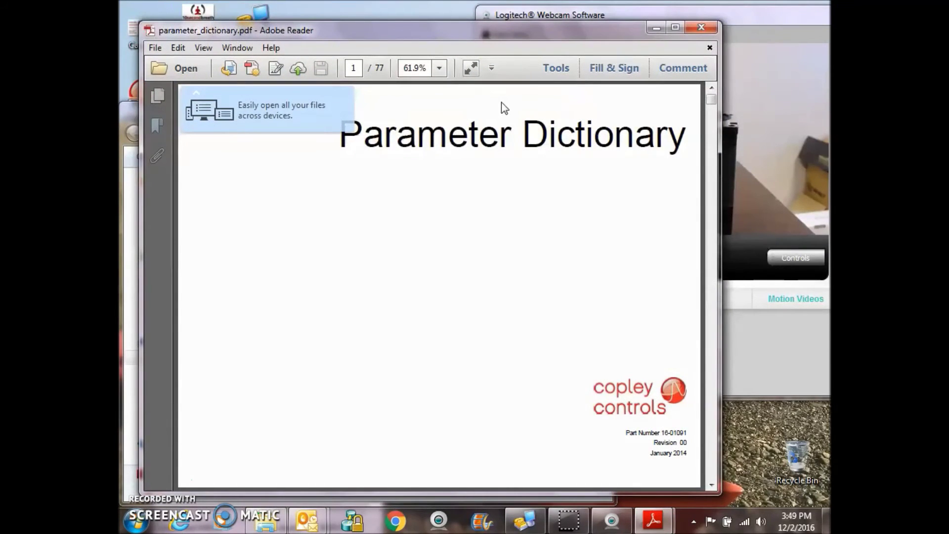
{"action": "key", "text": "ctrl+f"}
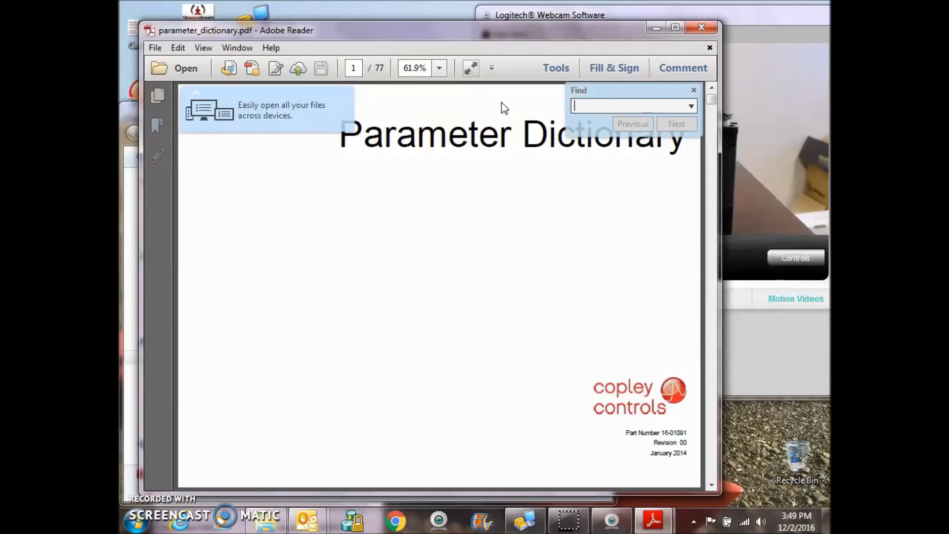
{"action": "type", "text": "0x90"}
{"action": "key", "text": "Return"}
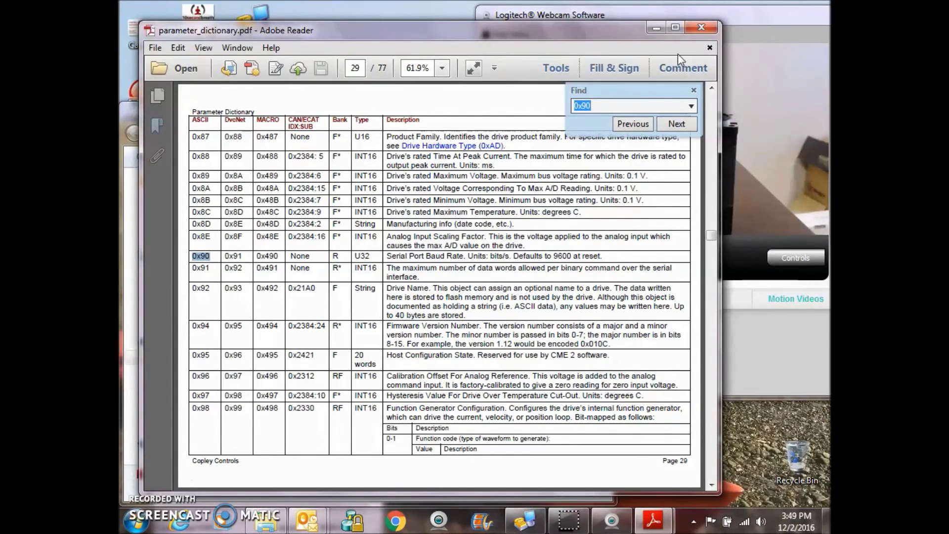
{"action": "left_click", "coordinate": [700, 27]}
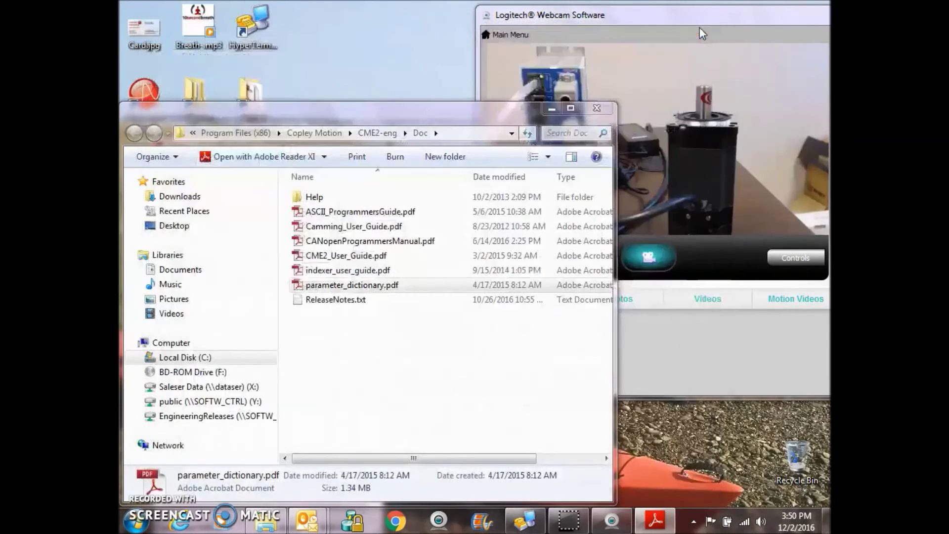
{"action": "left_click", "coordinate": [608, 106]}
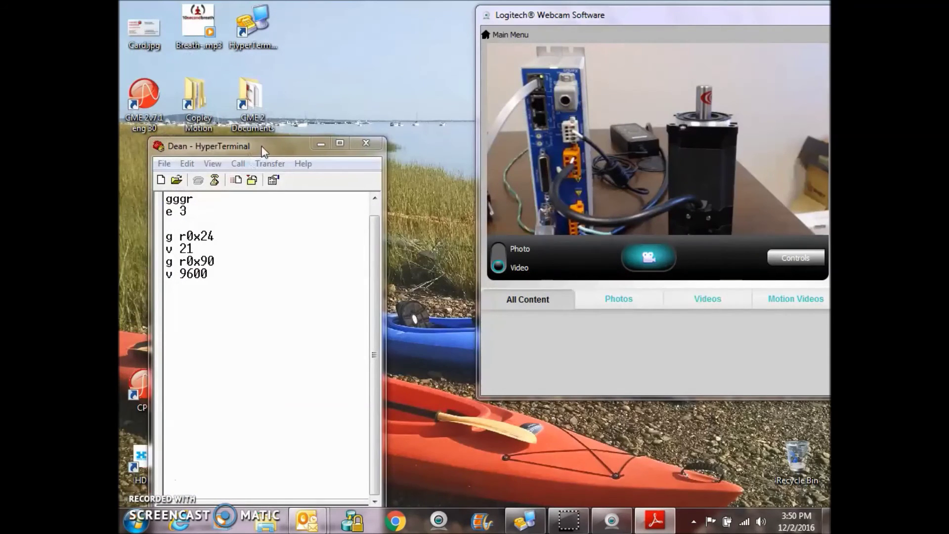
- Run two t 1 moves, reading position r0x32 as 919727263, then 930213022
{"action": "mouse_move", "coordinate": [263, 151]}
{"action": "left_mouse_down"}
{"action": "mouse_move", "coordinate": [310, 137]}
{"action": "mouse_move", "coordinate": [250, 138]}
{"action": "left_mouse_up"}
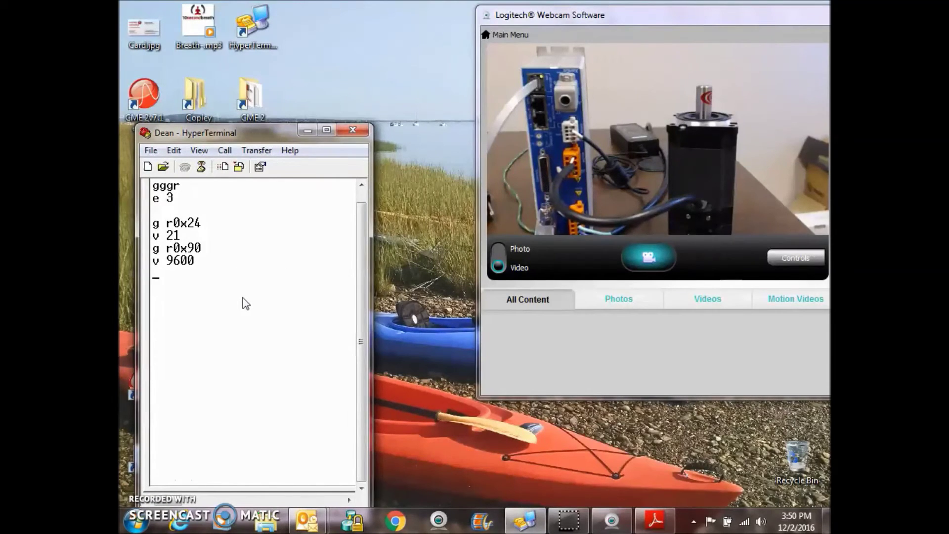
{"action": "type", "text": "t 1"}
{"action": "key", "text": "Return"}
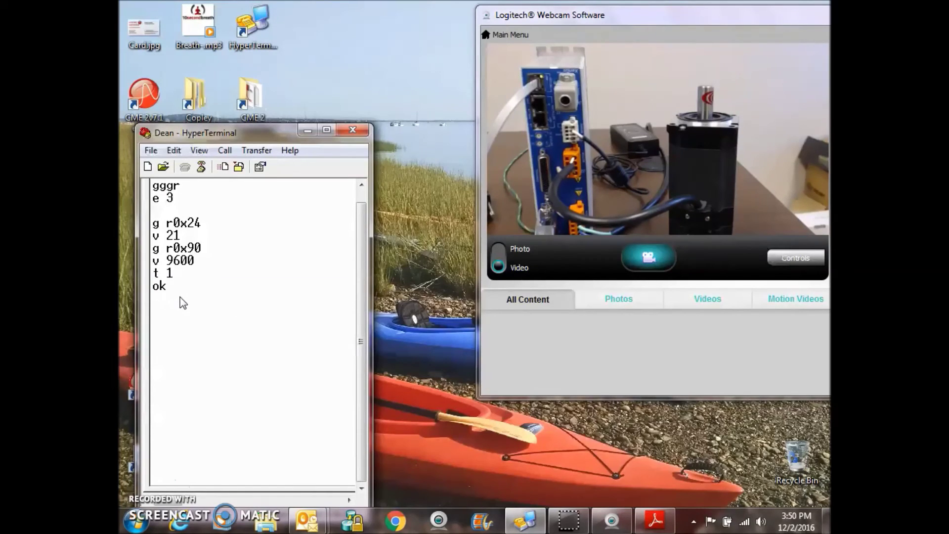
{"action": "type", "text": "g r0x32"}
{"action": "key", "text": "Return"}
{"action": "type", "text": "t 1"}
{"action": "key", "text": "Return"}
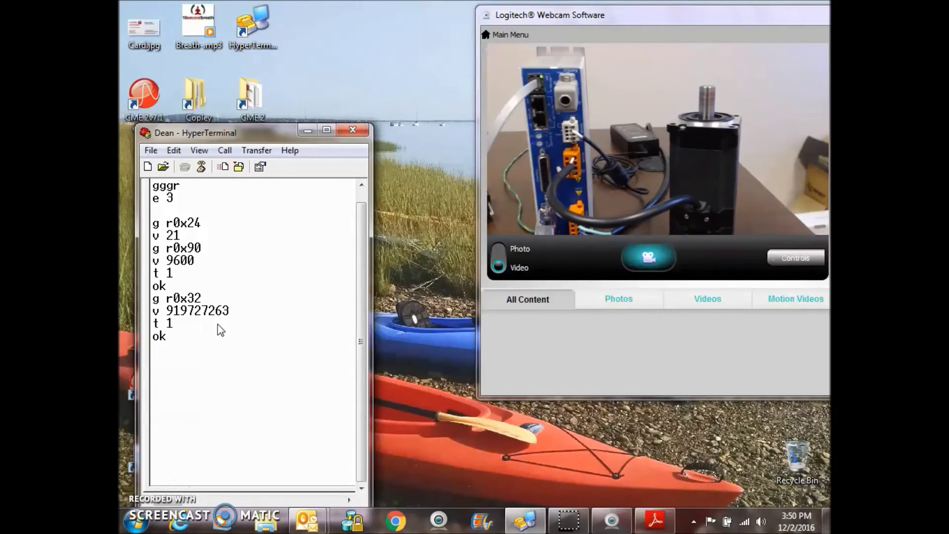
{"action": "type", "text": "g r0x3"}
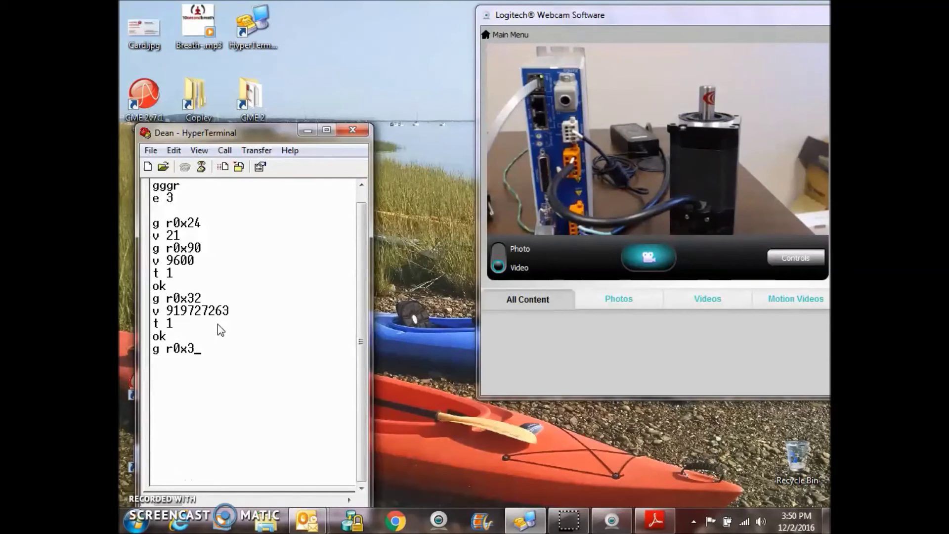
{"action": "type", "text": "2"}
{"action": "key", "text": "Return"}
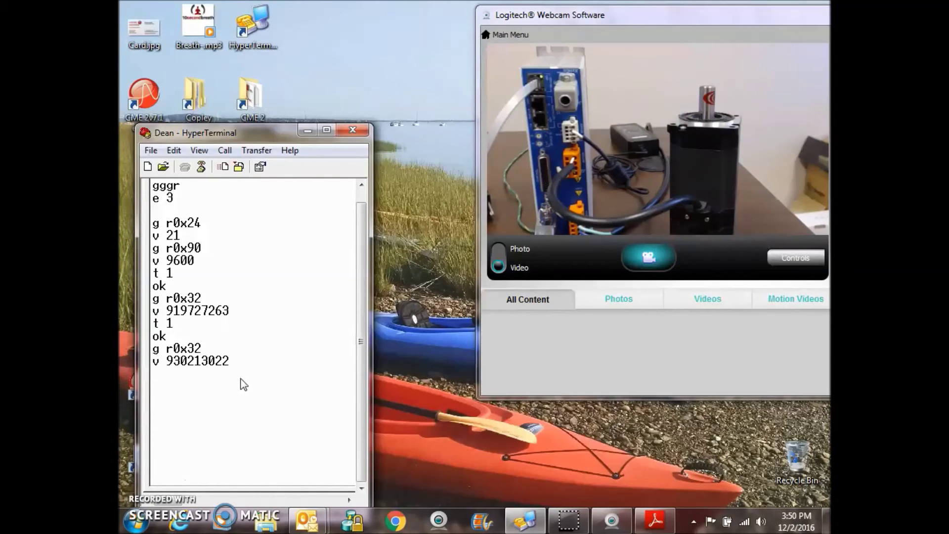
{"action": "left_click_drag", "start_coordinate": [255, 131], "coordinate": [260, 120]}
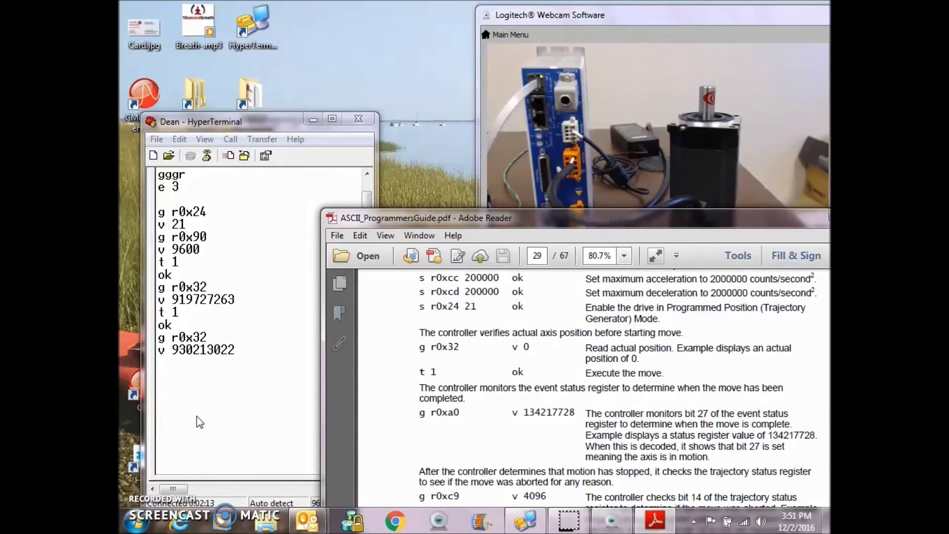
- Read the event status register with g r0xa0 in HyperTerminal
{"action": "left_click", "coordinate": [217, 363]}
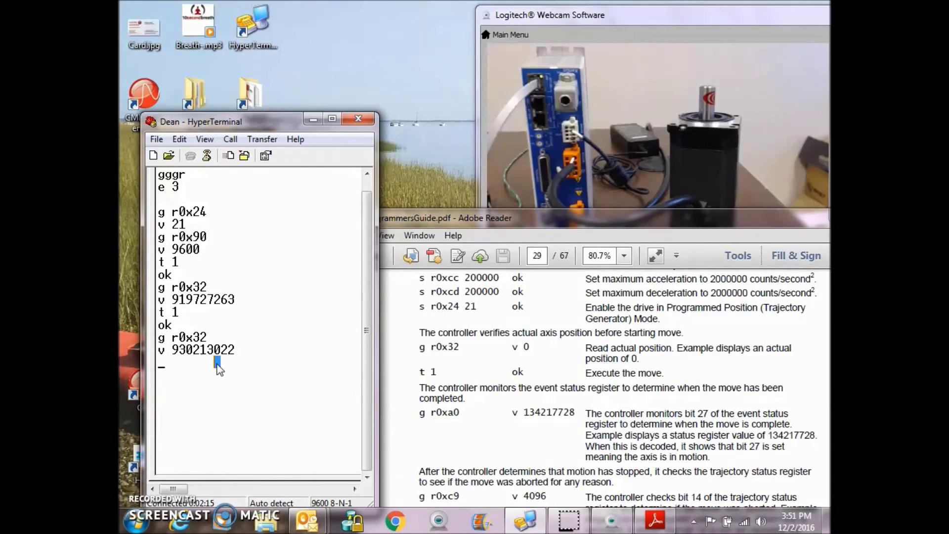
{"action": "type", "text": "g r0xa0"}
{"action": "key", "text": "Return"}
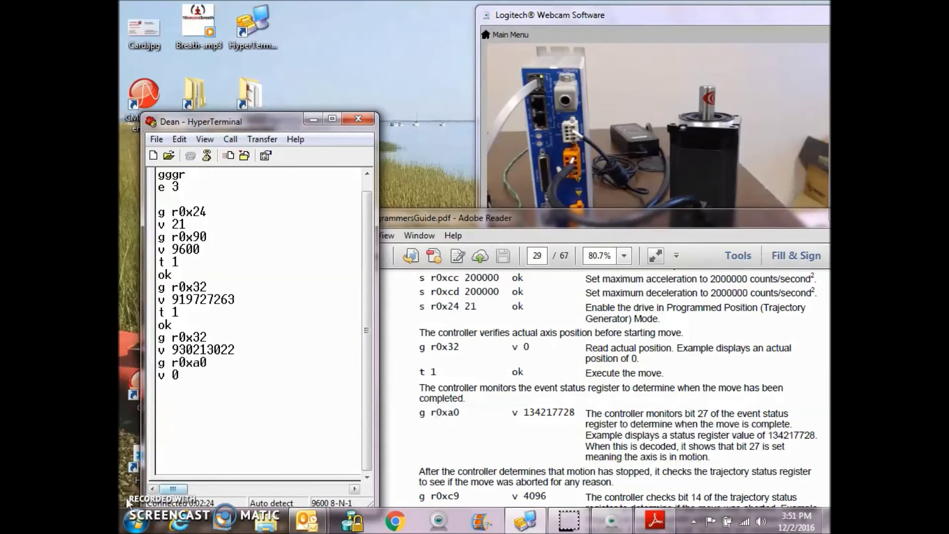
{"action": "mouse_move", "coordinate": [674, 523]}
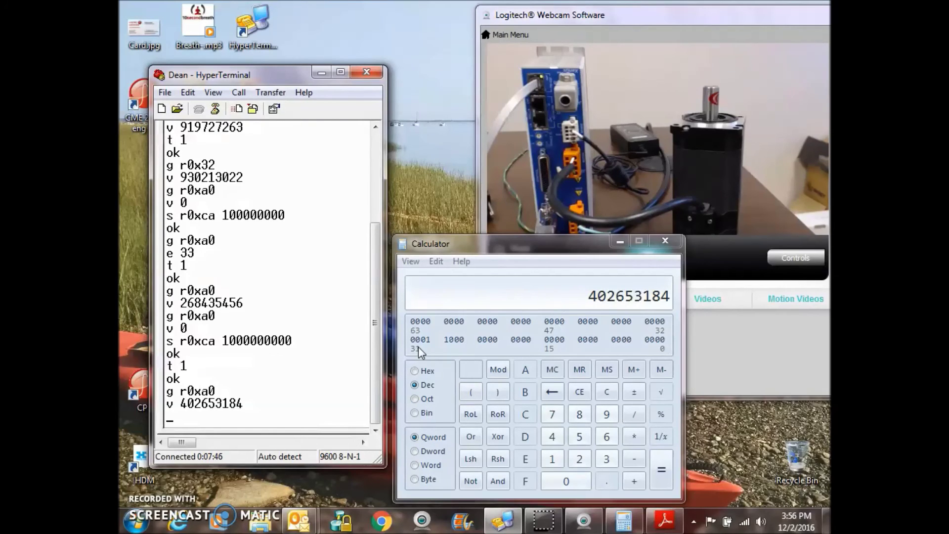
{"action": "left_click", "coordinate": [665, 520]}
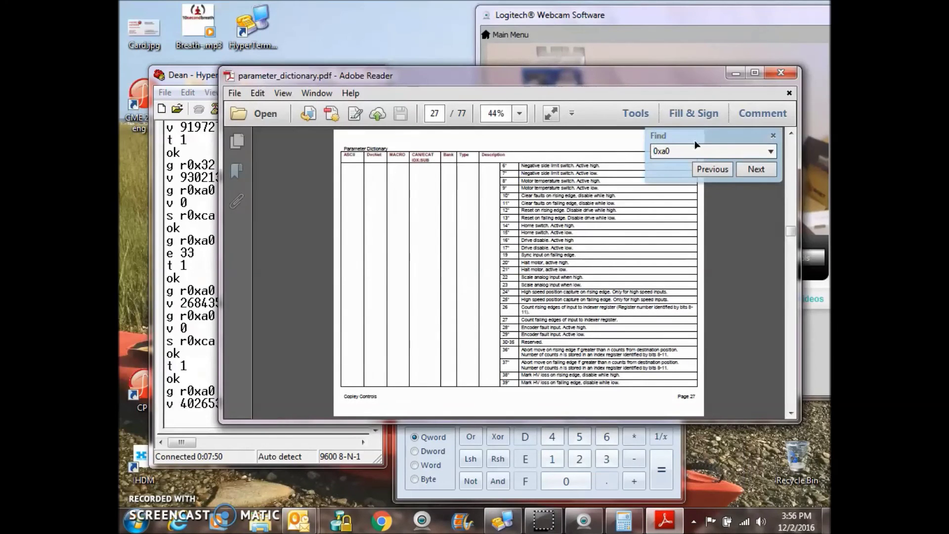
{"action": "left_click", "coordinate": [759, 170]}
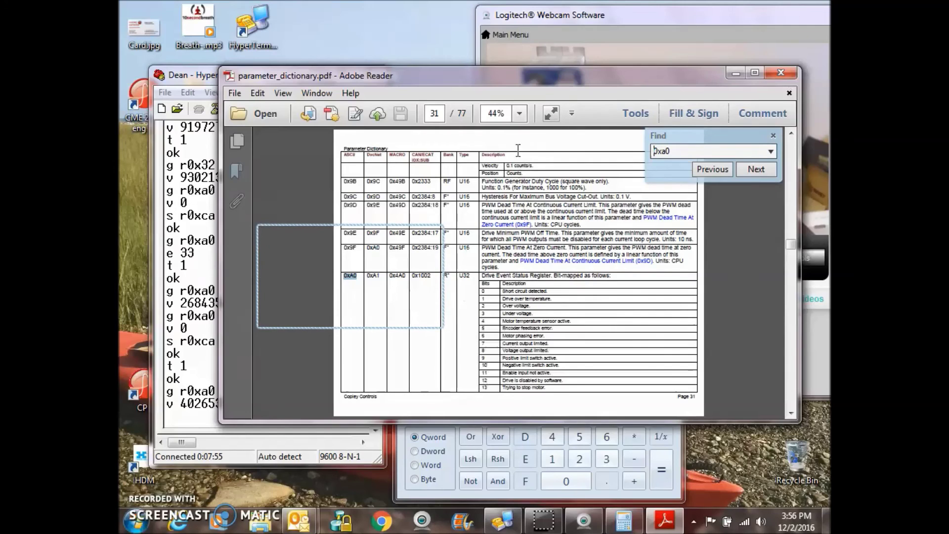
{"action": "left_click", "coordinate": [519, 113]}
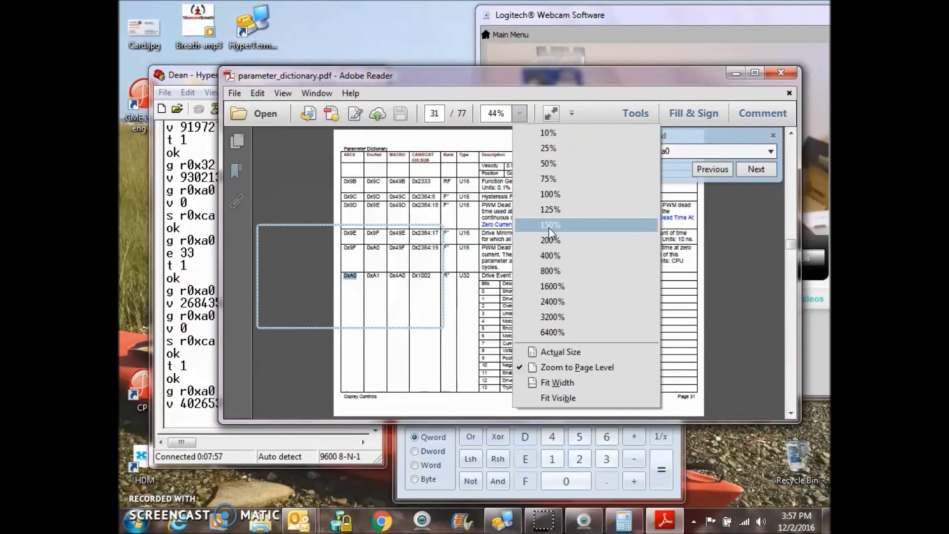
{"action": "left_click", "coordinate": [545, 210]}
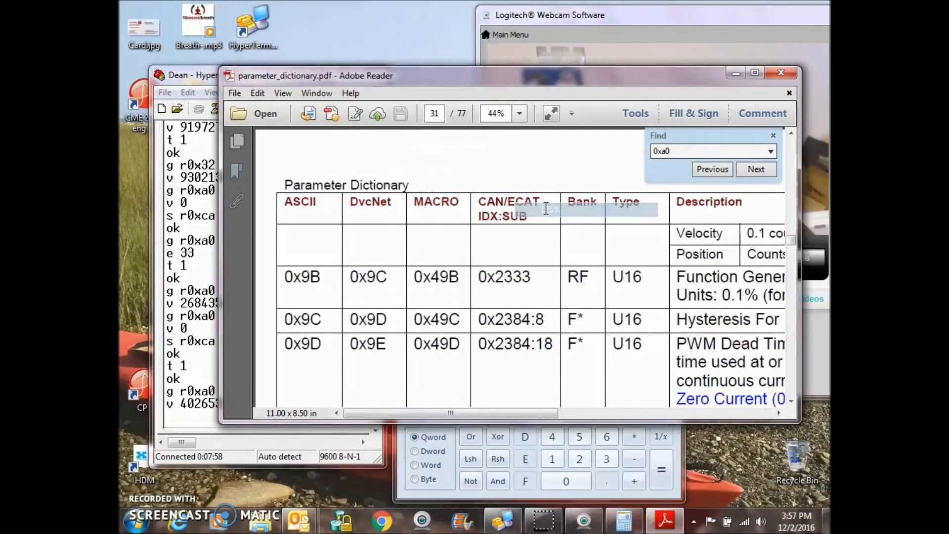
{"action": "left_click", "coordinate": [792, 366]}
{"action": "left_click", "coordinate": [792, 365]}
{"action": "left_click", "coordinate": [793, 365]}
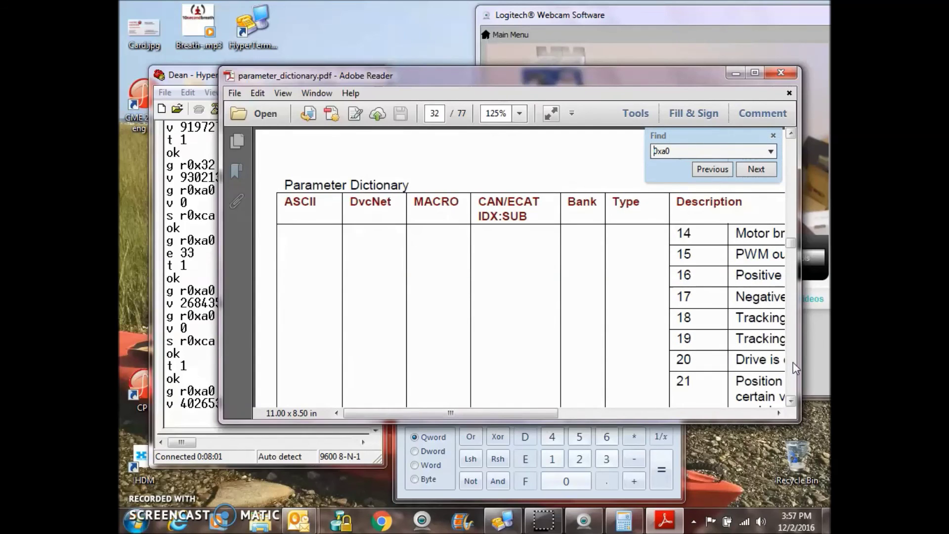
{"action": "left_click", "coordinate": [793, 366]}
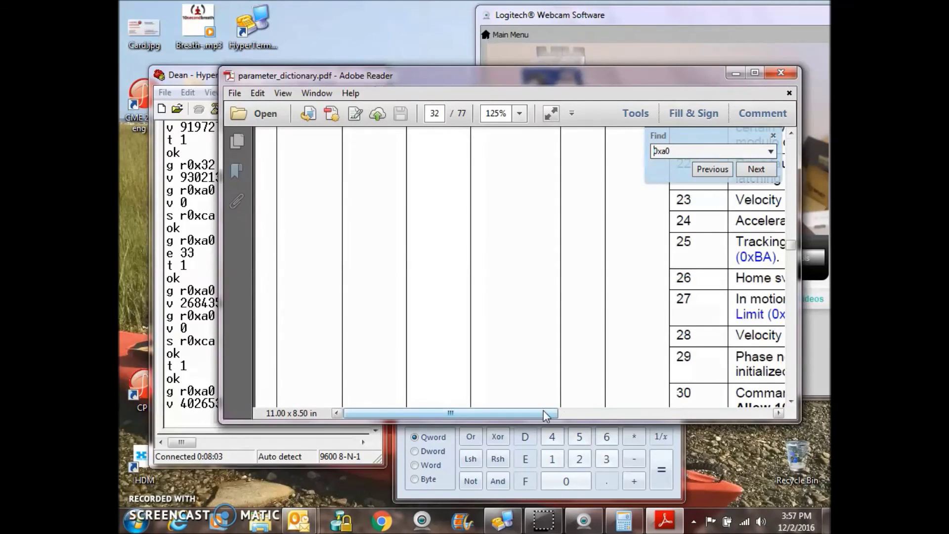
{"action": "left_click_drag", "start_coordinate": [545, 416], "coordinate": [691, 417]}
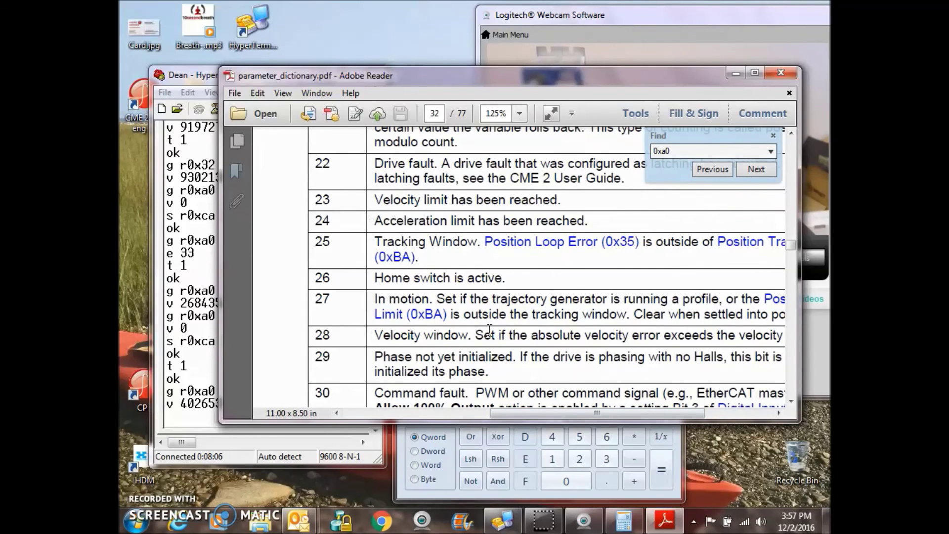
{"action": "left_click", "coordinate": [785, 74]}
- Read event status r0xa0 again, now showing 0
{"action": "left_click", "coordinate": [241, 407]}
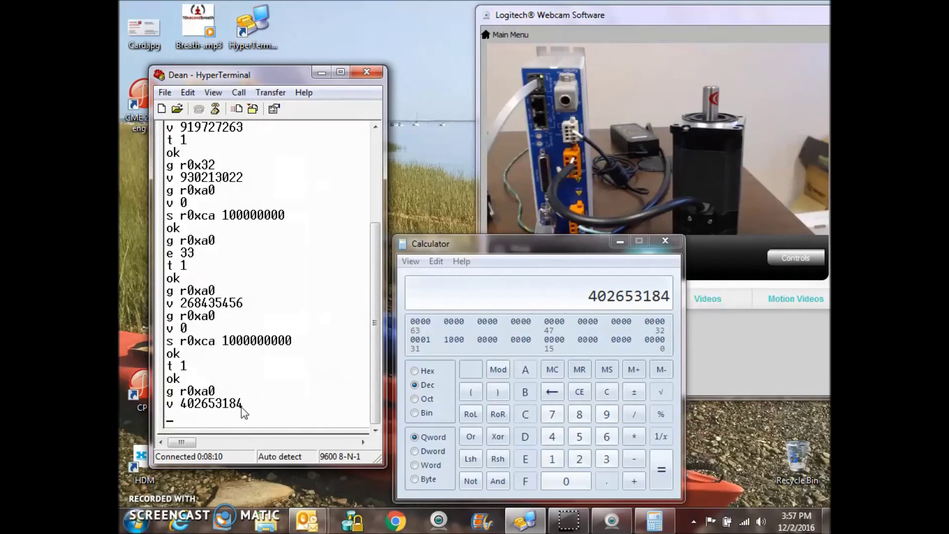
{"action": "type", "text": "g r0xa0"}
{"action": "key", "text": "Return"}
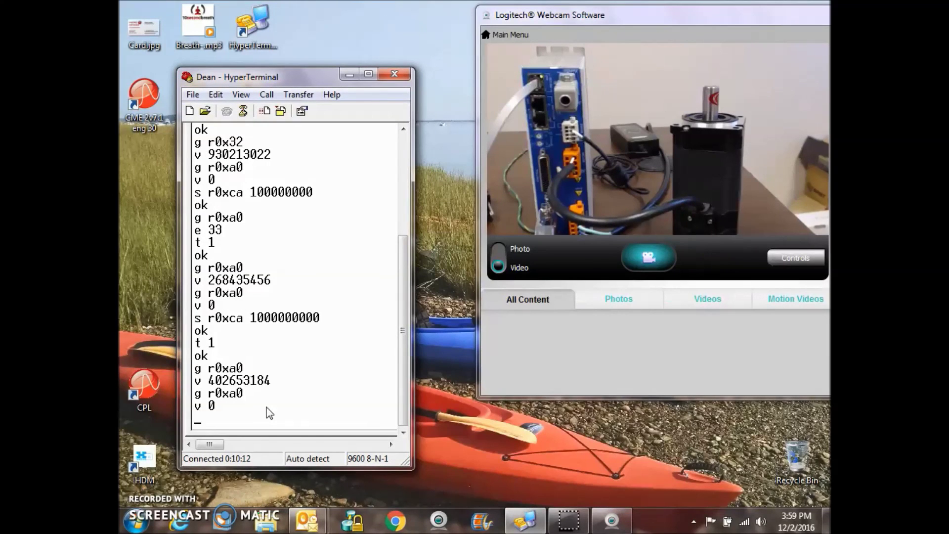
- Set drive mode r0x24 to 0, then back to 21
{"action": "type", "text": "s r0x24 0"}
{"action": "key", "text": "Return"}
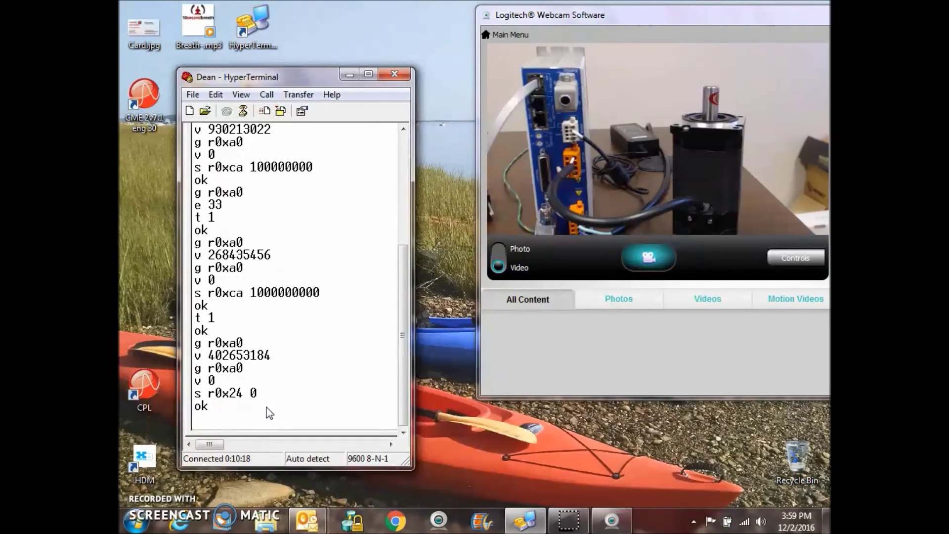
{"action": "type", "text": "s r0x24 21"}
{"action": "key", "text": "Return"}
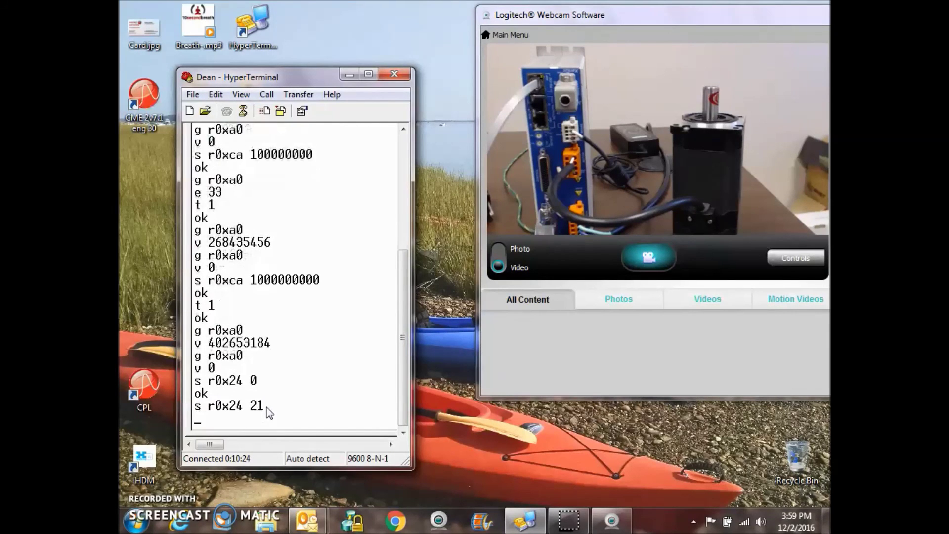